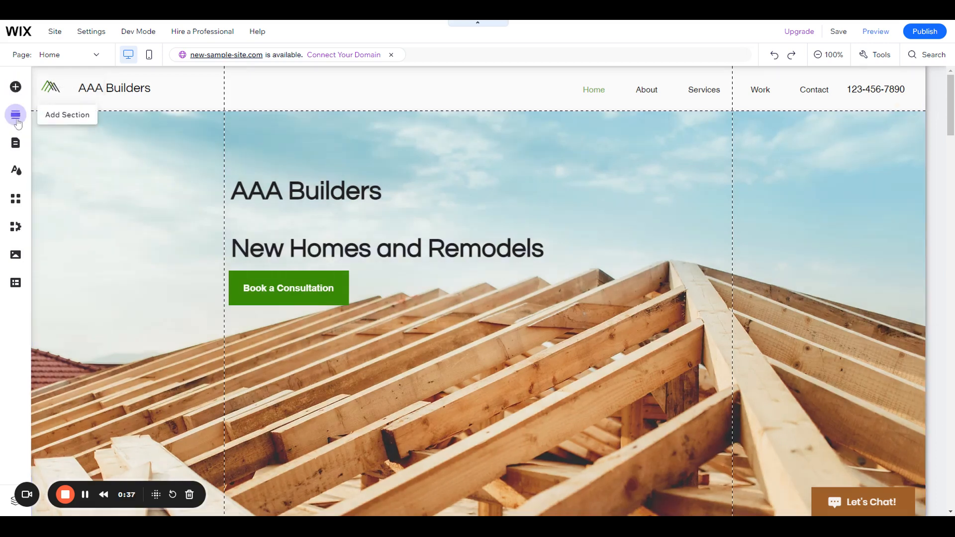
# - Add a blank section to the Home page directly below the hero section
pyautogui.click(17, 116)
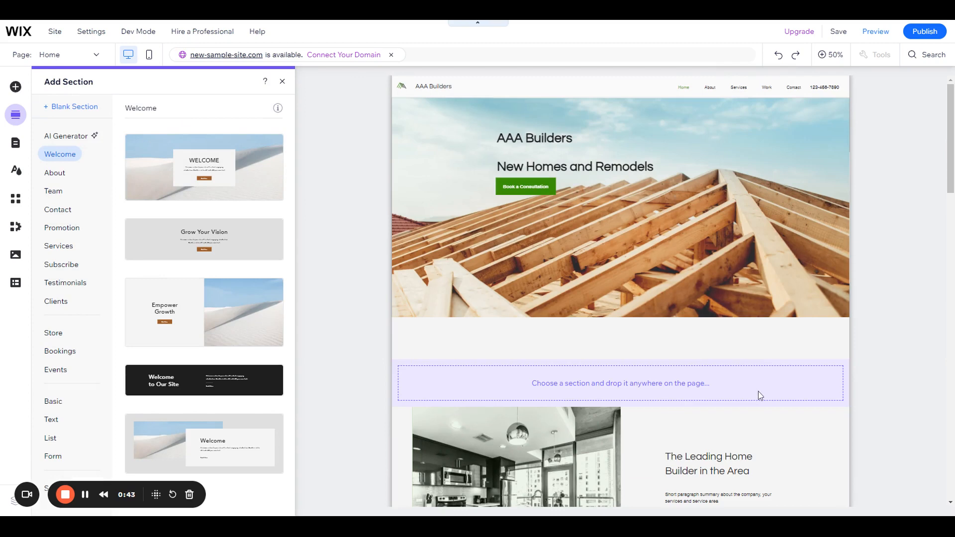
pyautogui.scroll(-2, 757, 391)
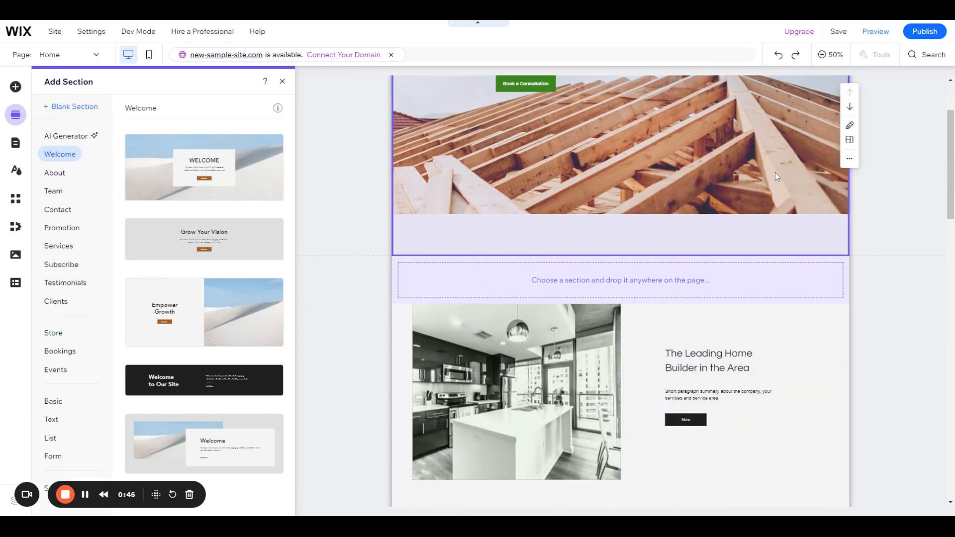
pyautogui.scroll(2, 774, 172)
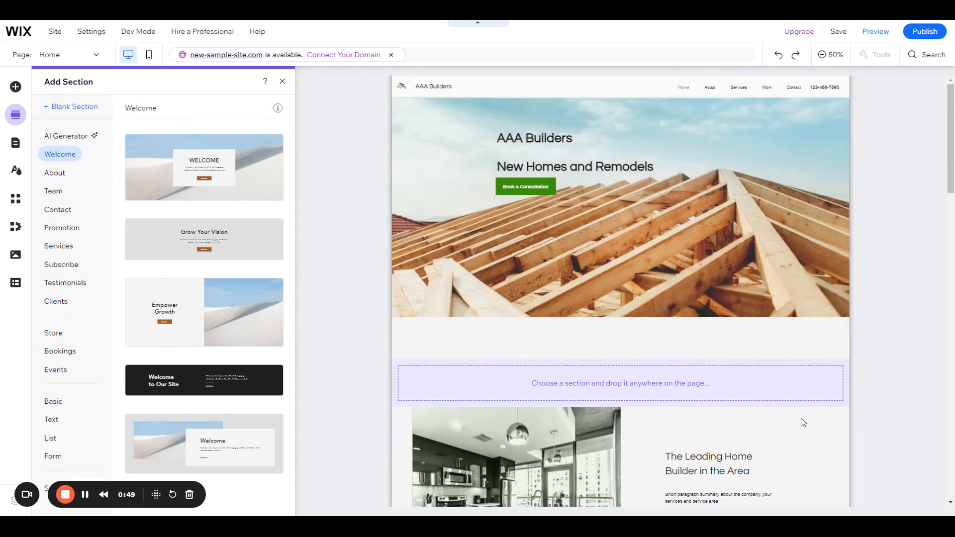
pyautogui.scroll(-5, 752, 193)
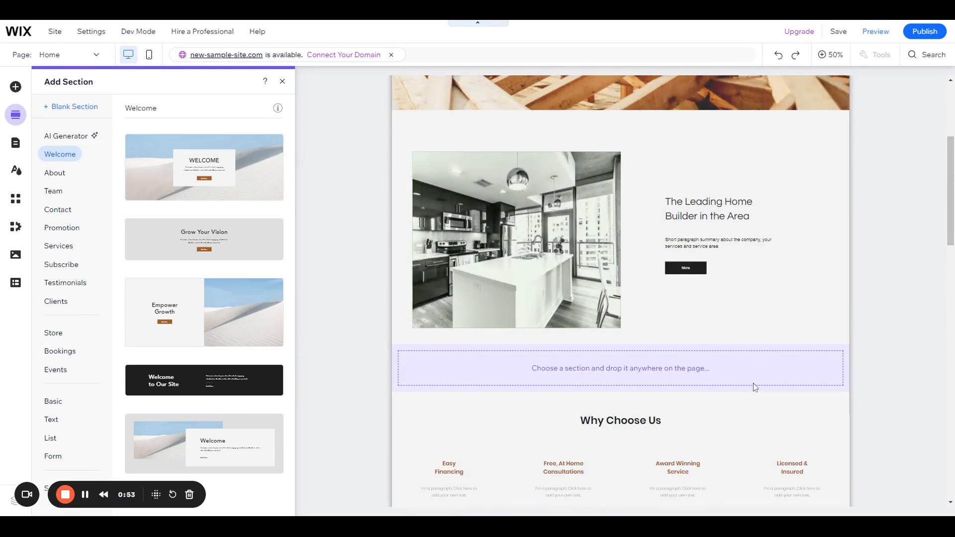
pyautogui.scroll(5, 755, 388)
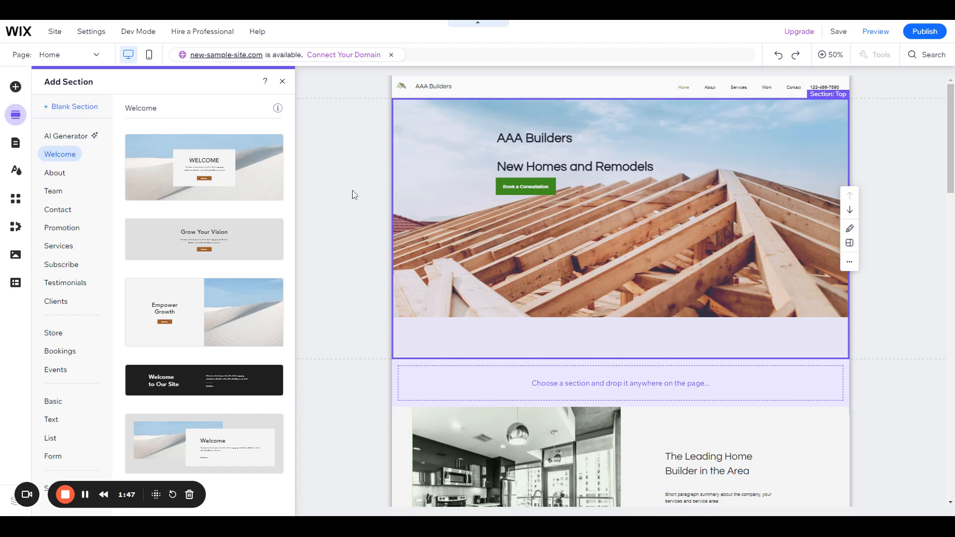
pyautogui.scroll(-1, 149, 172)
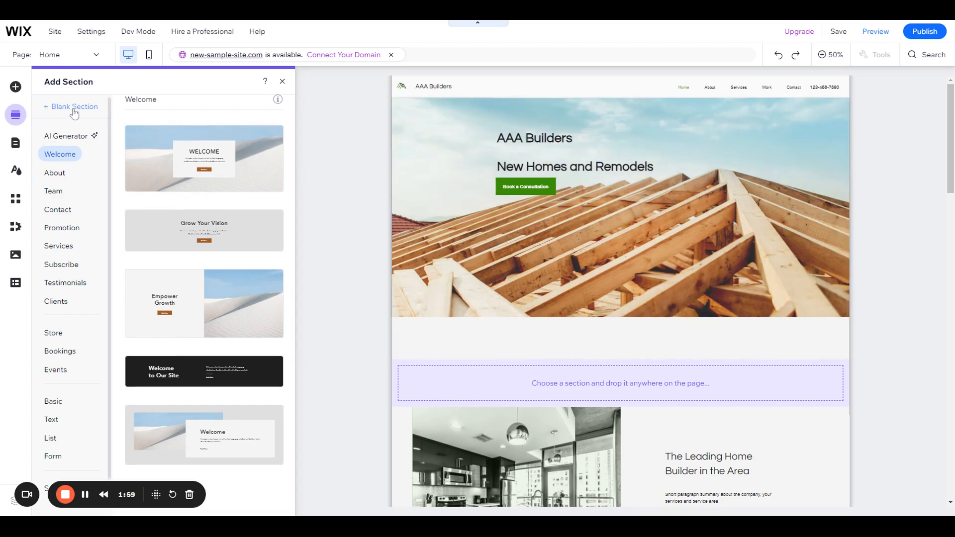
pyautogui.click(74, 109)
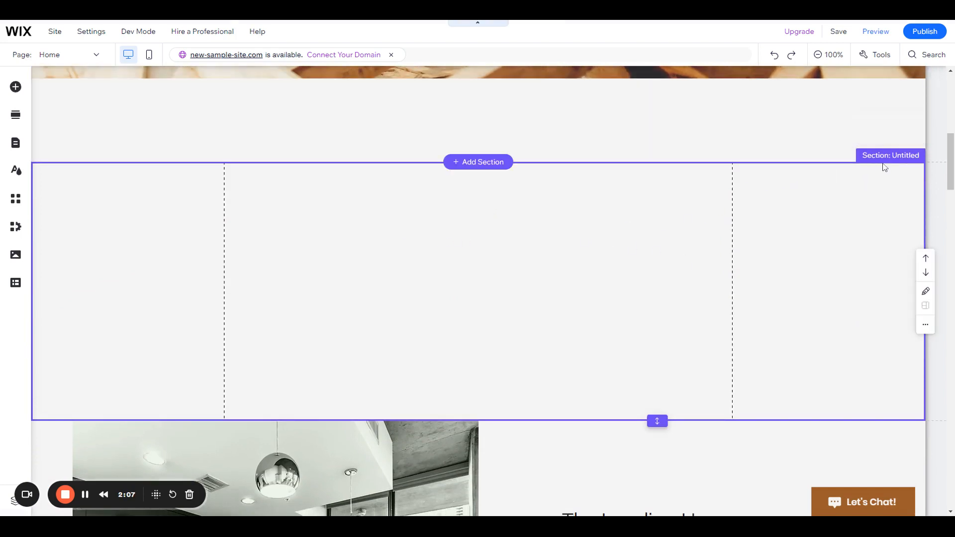
# - Name the new blank section Title in its section settings
pyautogui.click(918, 156)
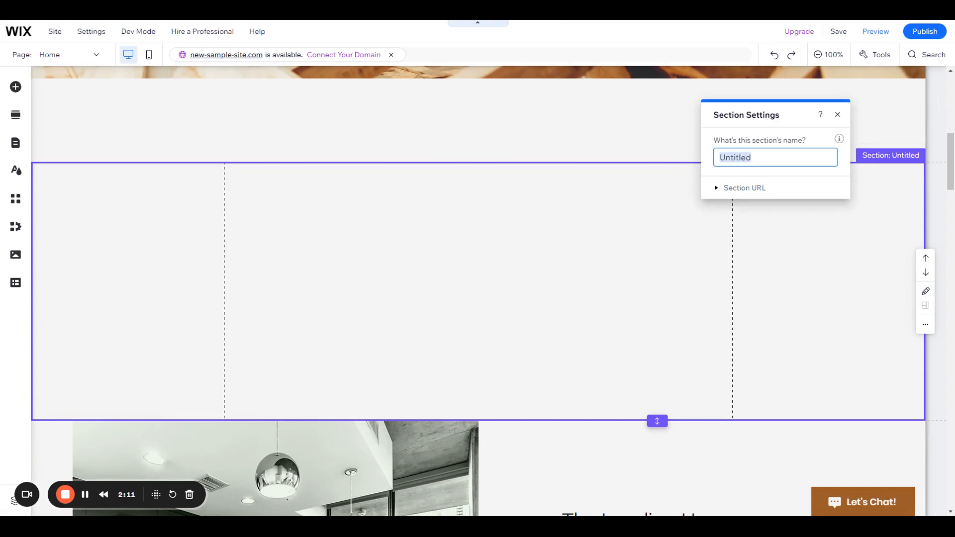
pyautogui.write('Title')
pyautogui.click(628, 218)
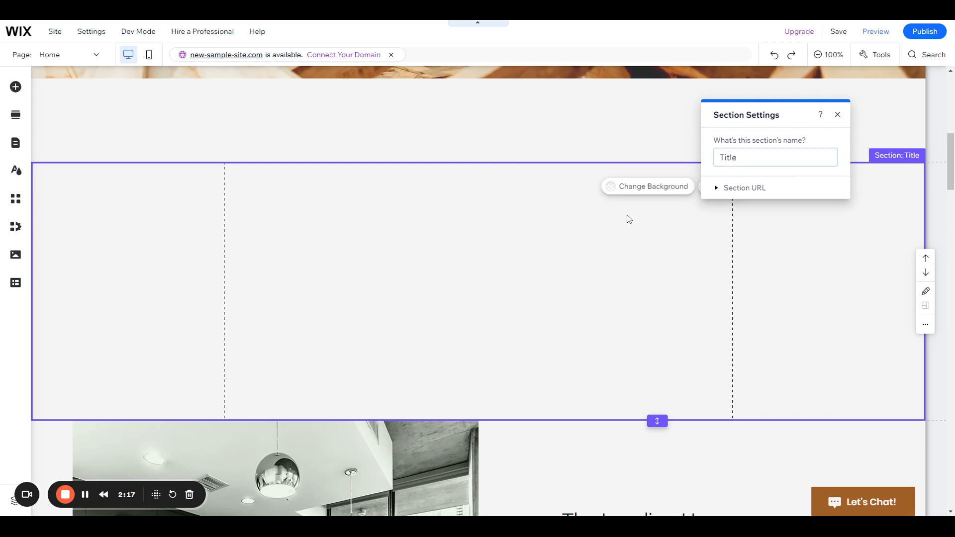
# - Change the blank section's name to Welcome and close its settings
pyautogui.doubleClick(761, 163)
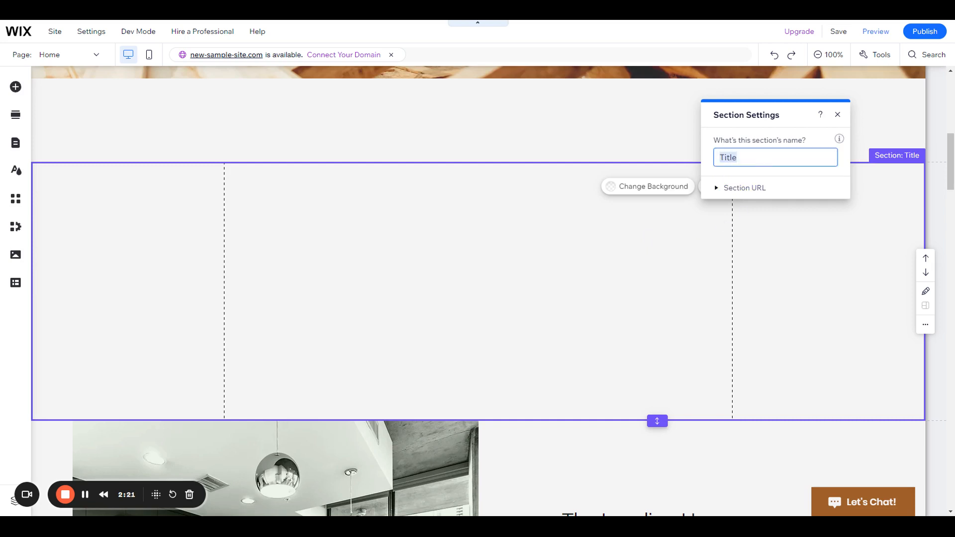
pyautogui.write('Welcome')
pyautogui.click(670, 264)
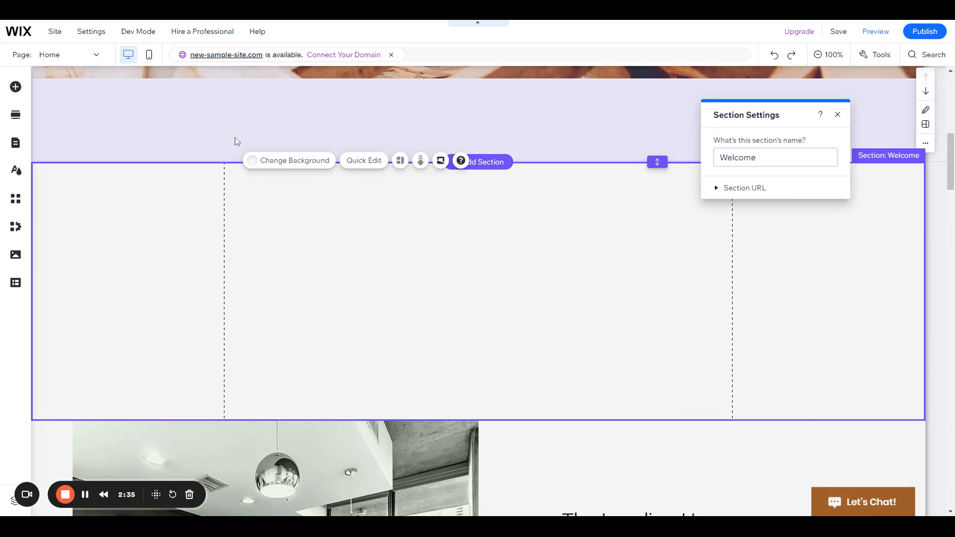
pyautogui.click(235, 139)
pyautogui.click(143, 237)
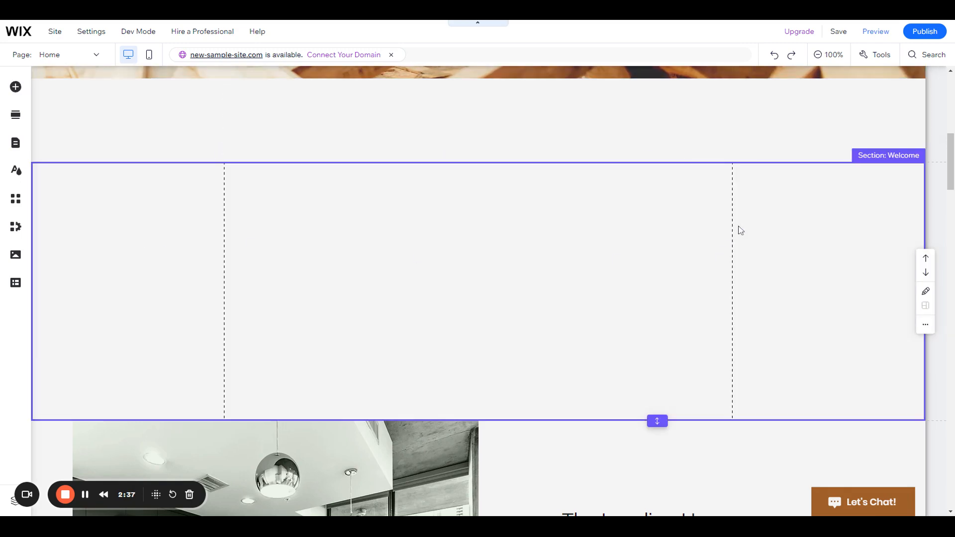
# - Move the Welcome section up one position so it sits above the hero section
pyautogui.scroll(6, 719, 205)
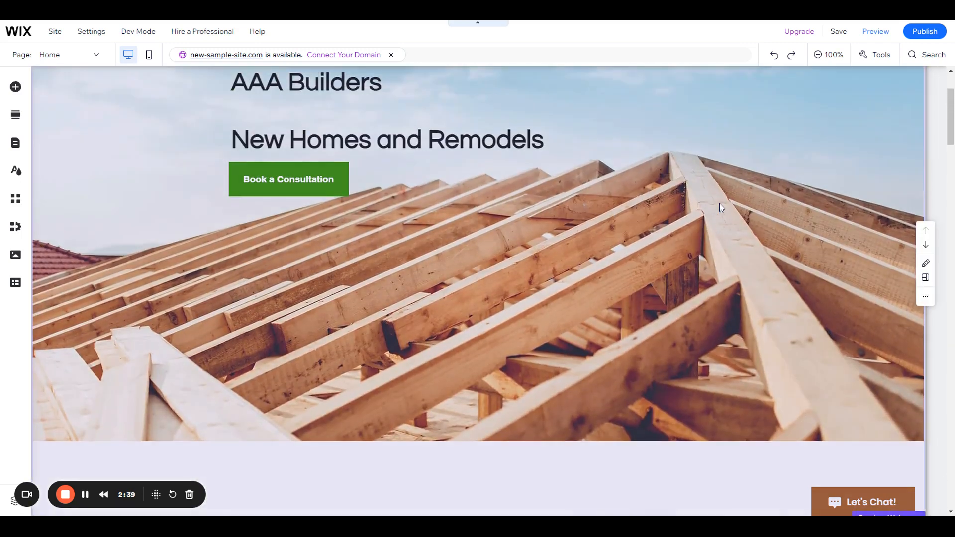
pyautogui.scroll(2, 719, 203)
pyautogui.scroll(-6, 719, 203)
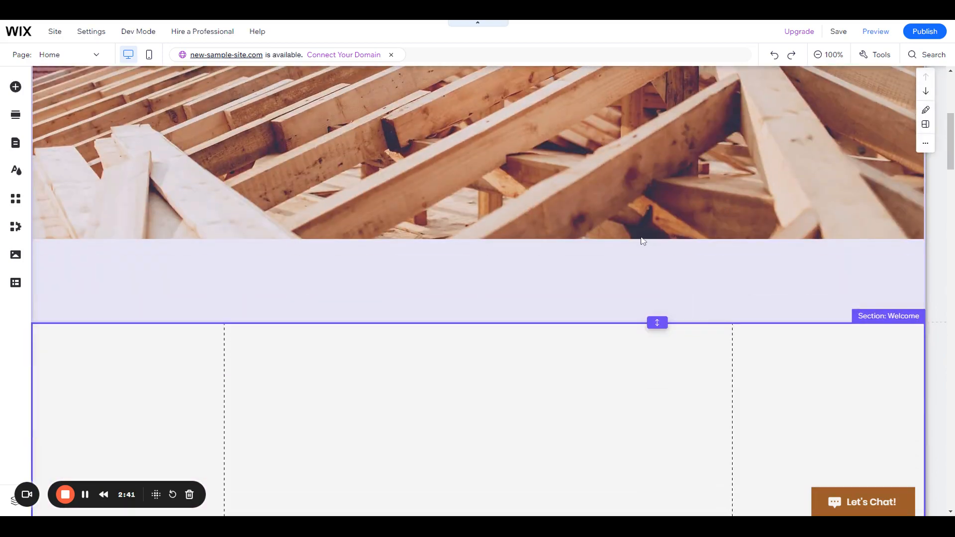
pyautogui.scroll(-1, 642, 241)
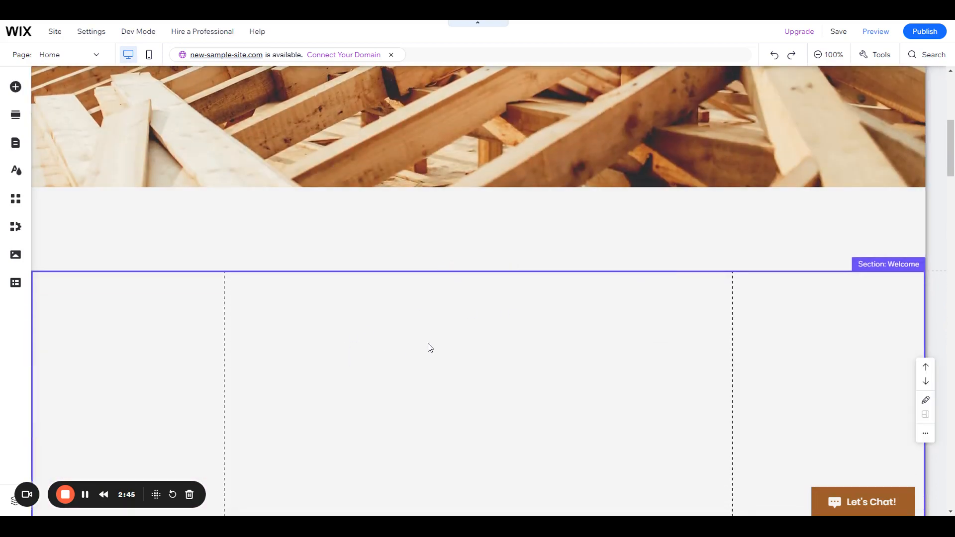
pyautogui.scroll(-1, 426, 345)
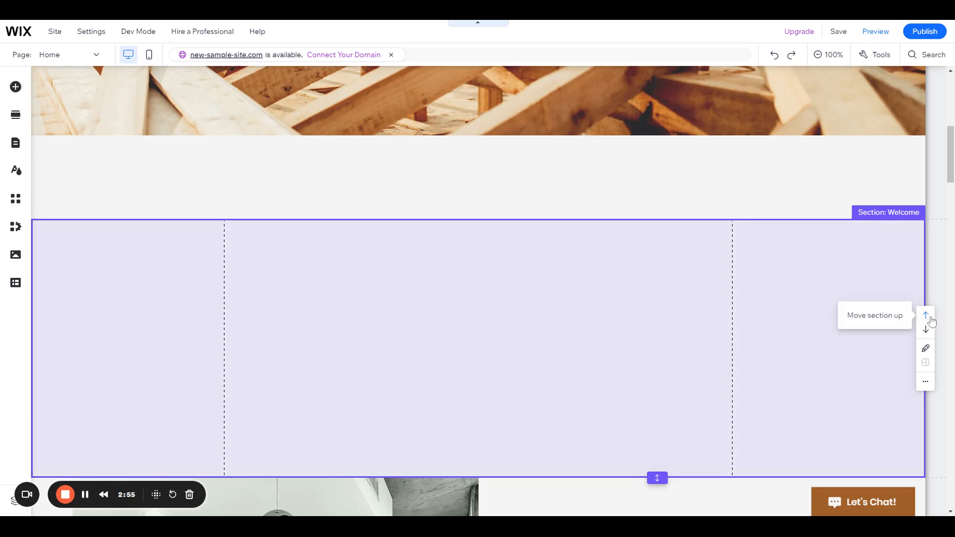
pyautogui.click(926, 316)
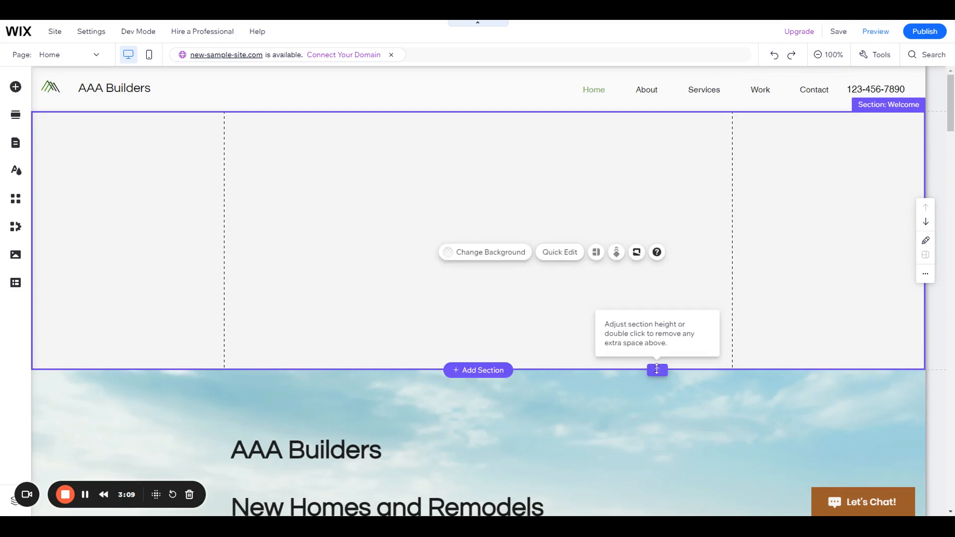
# - Increase the Welcome section's height slightly by lowering its bottom edge
pyautogui.moveTo(656, 369); pyautogui.dragTo(656, 397)
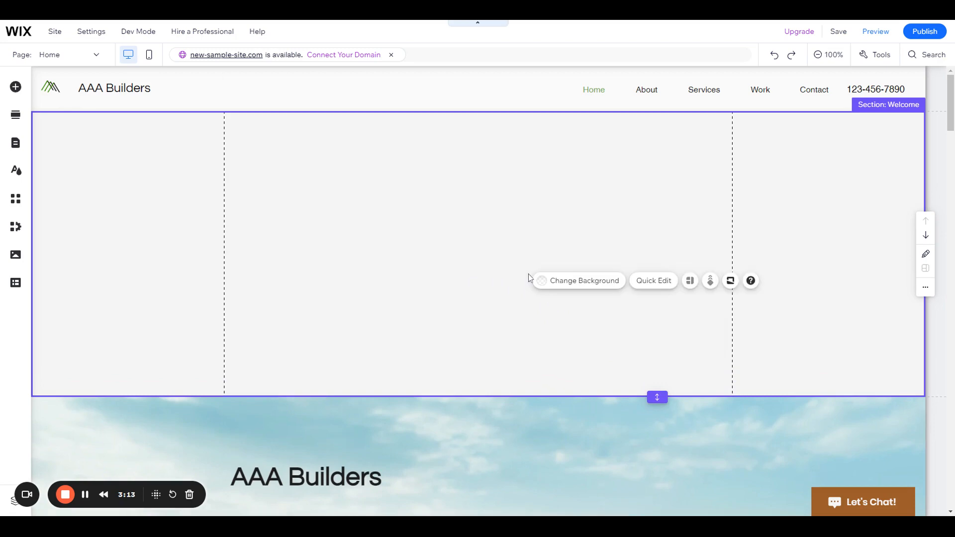
pyautogui.scroll(-2, 529, 275)
pyautogui.scroll(2, 530, 275)
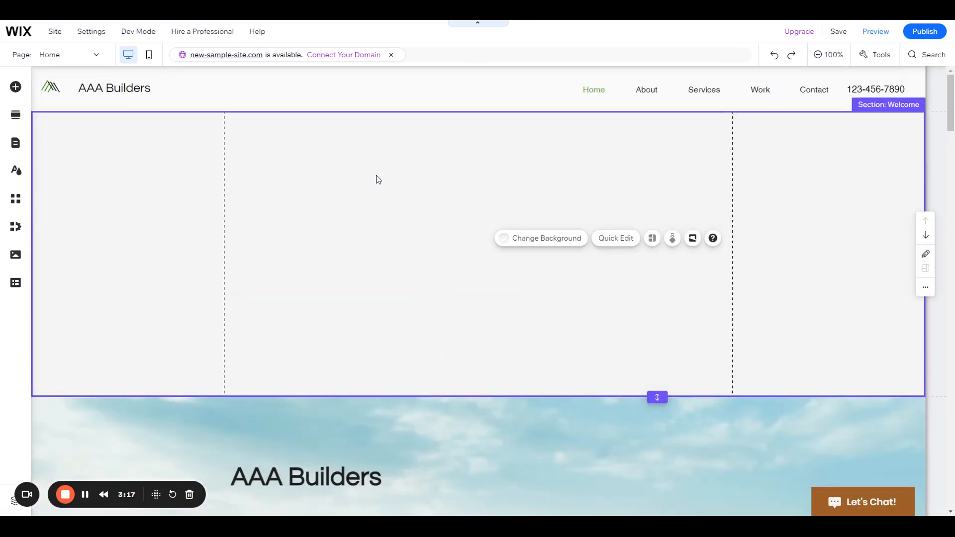
pyautogui.click(153, 154)
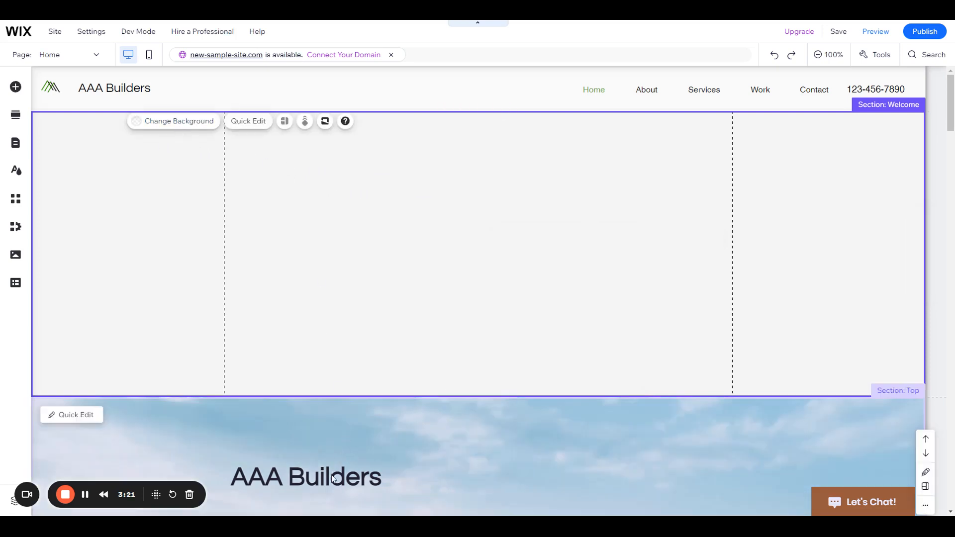
# - Move the "AAA Builders / New Homes and Remodels" text box from the hero section into the middle of the Welcome section
pyautogui.moveTo(332, 475); pyautogui.dragTo(369, 146)
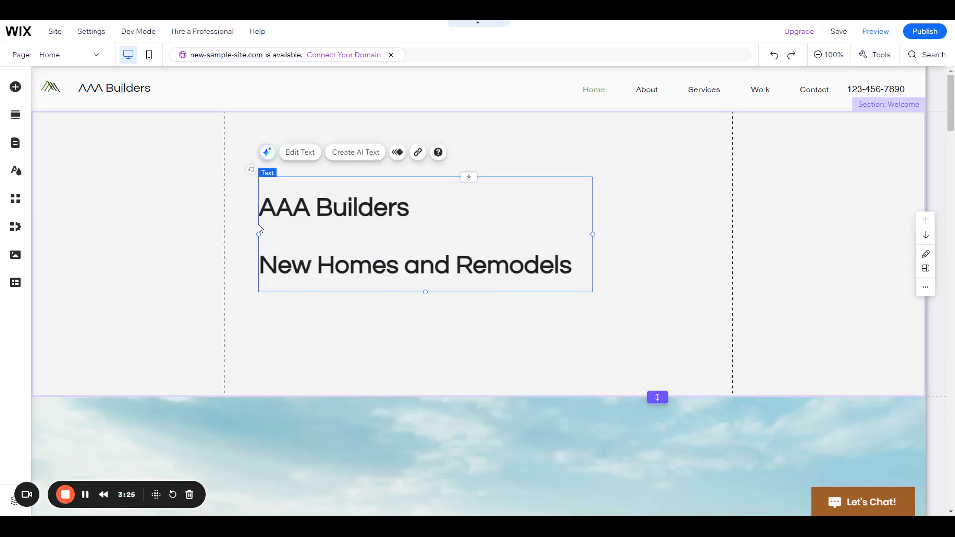
pyautogui.click(705, 188)
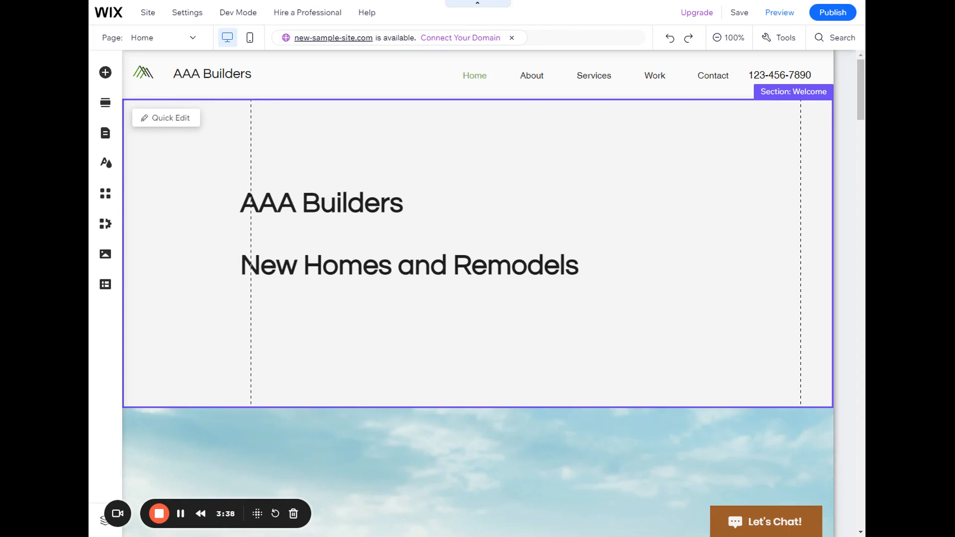
pyautogui.moveTo(865, 268); pyautogui.dragTo(954, 269)
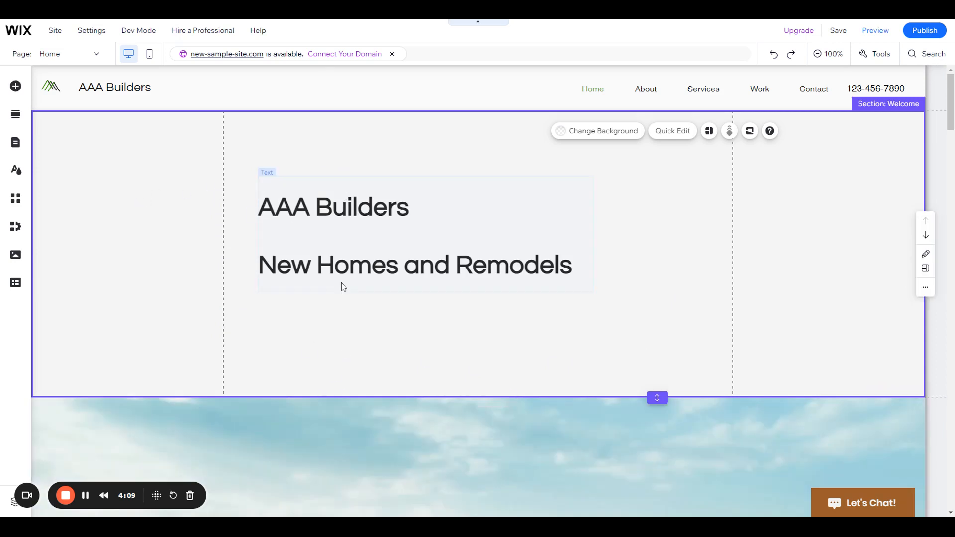
pyautogui.click(344, 279)
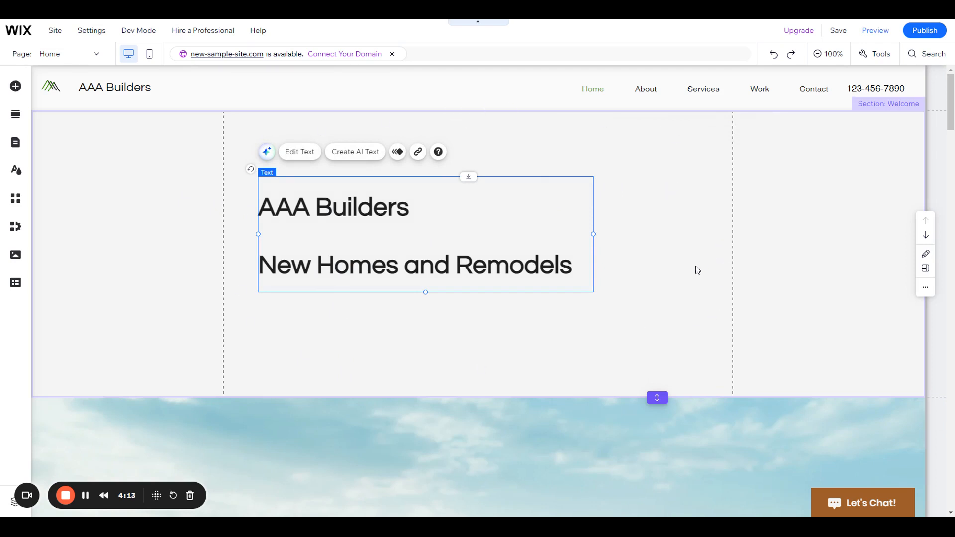
pyautogui.click(666, 196)
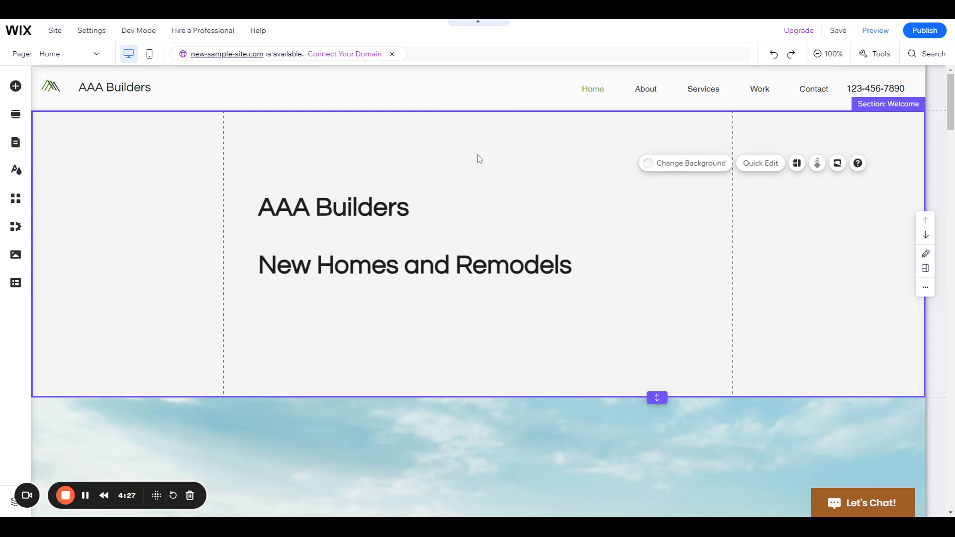
# - Reposition the heading text box near the bottom of the Welcome section, at about x: 62, y: 379
pyautogui.moveTo(444, 395)
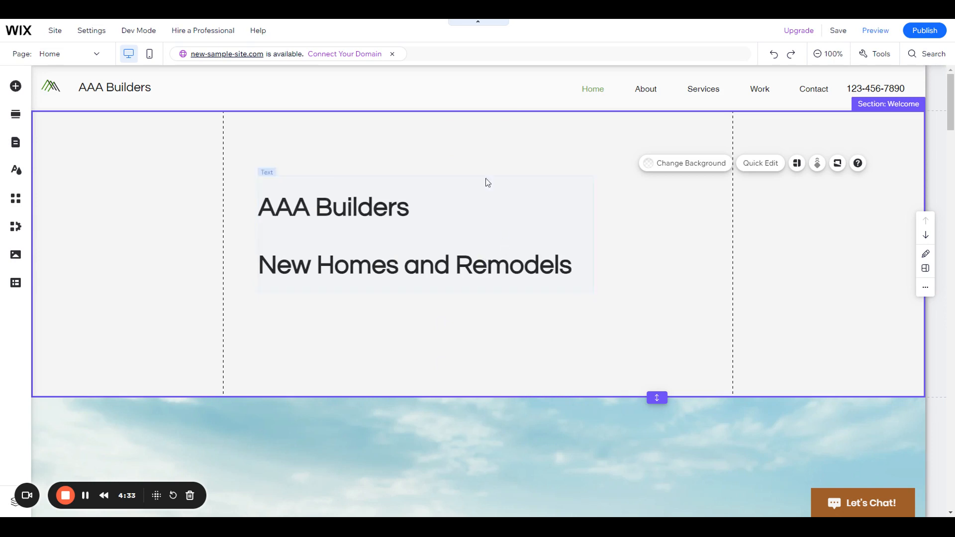
pyautogui.click(477, 197)
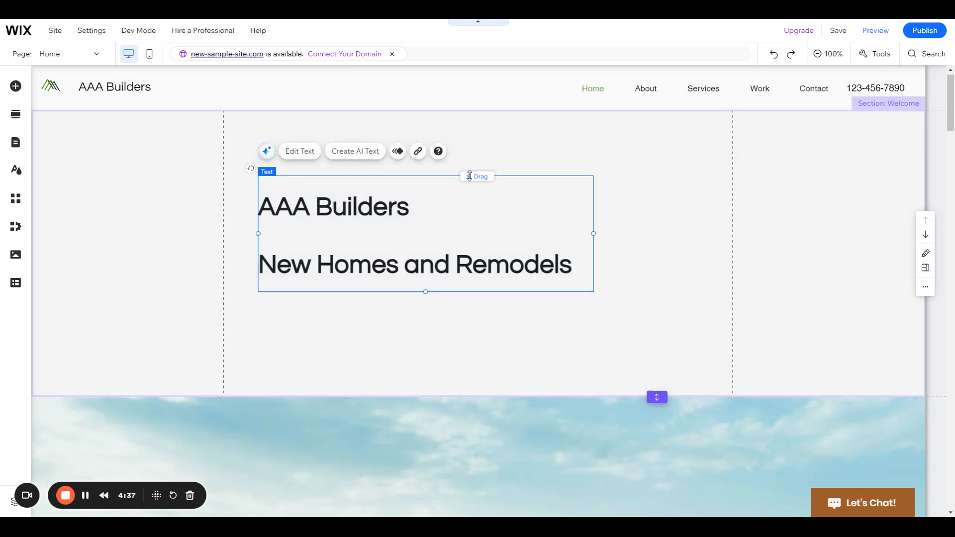
pyautogui.scroll(-2, 476, 206)
pyautogui.scroll(2, 482, 264)
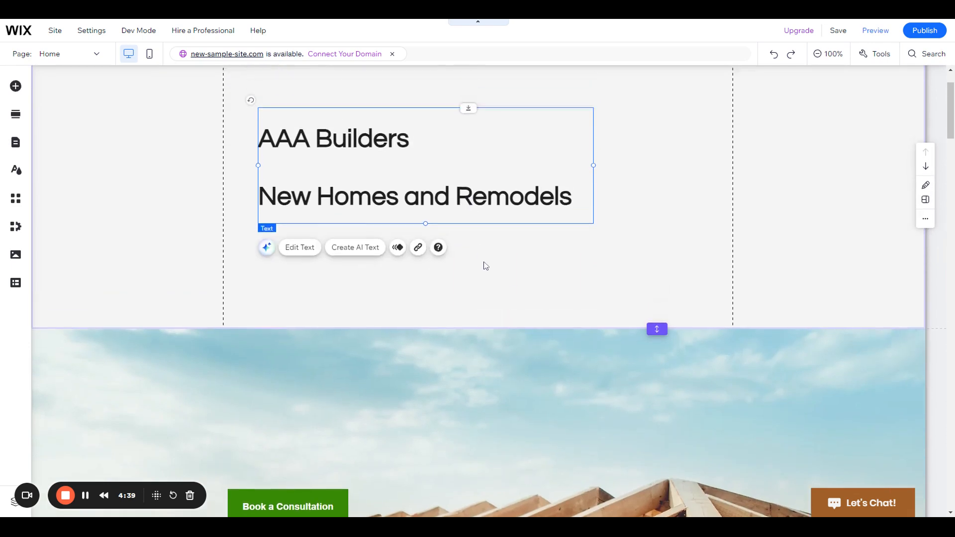
pyautogui.moveTo(448, 265); pyautogui.dragTo(446, 225)
pyautogui.scroll(-4, 462, 369)
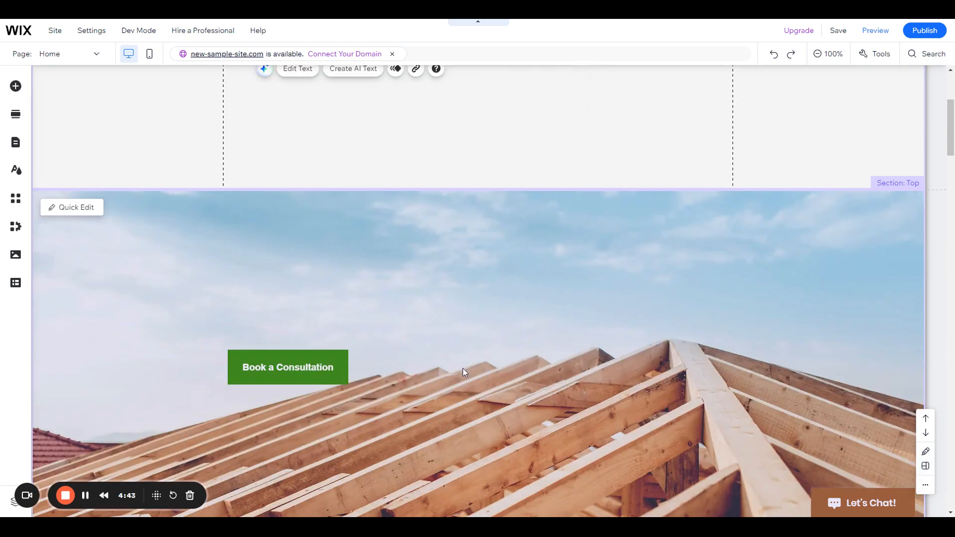
pyautogui.scroll(2, 454, 134)
pyautogui.scroll(2, 452, 176)
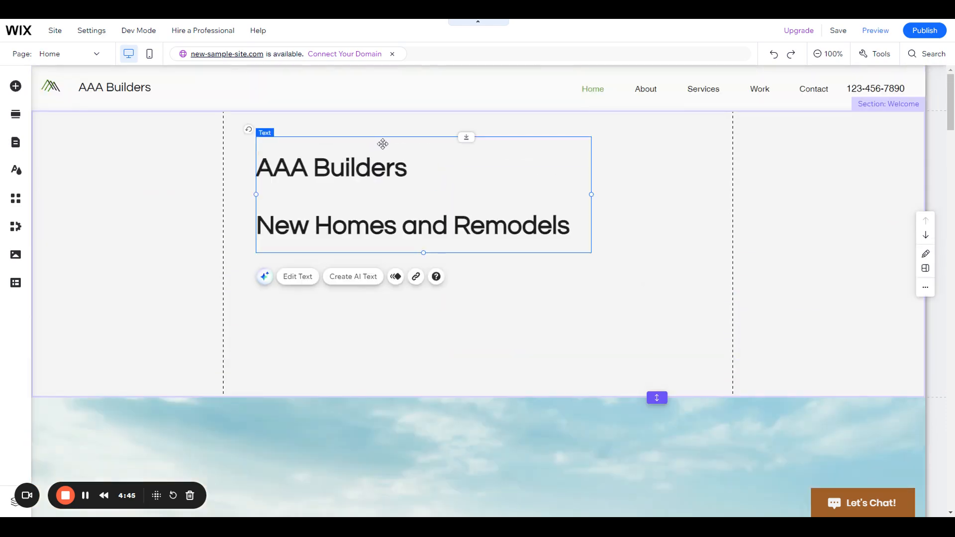
pyautogui.moveTo(466, 137); pyautogui.dragTo(466, 263)
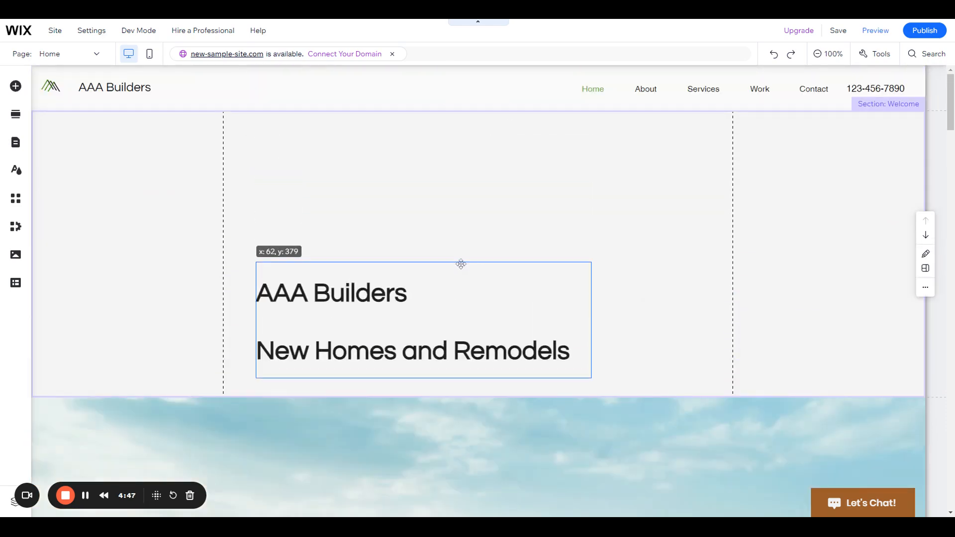
# - Add a black Classic strip above the heading text and align it flush with the Welcome section's top edge
pyautogui.click(19, 88)
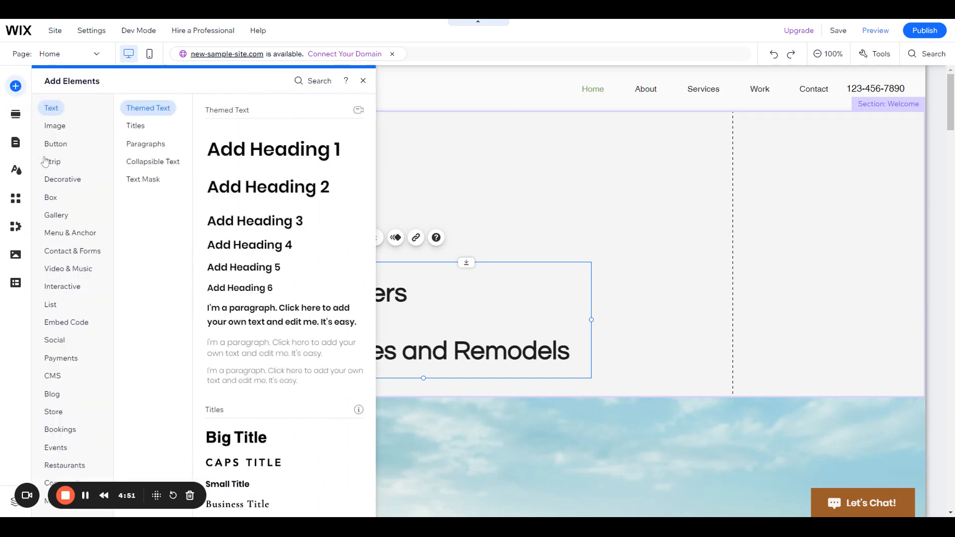
pyautogui.click(46, 163)
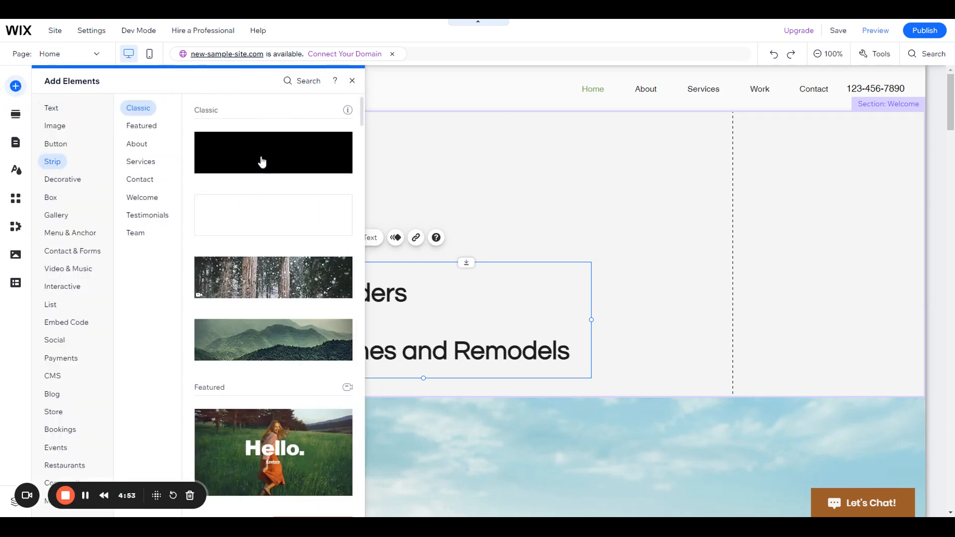
pyautogui.moveTo(260, 158); pyautogui.dragTo(390, 229)
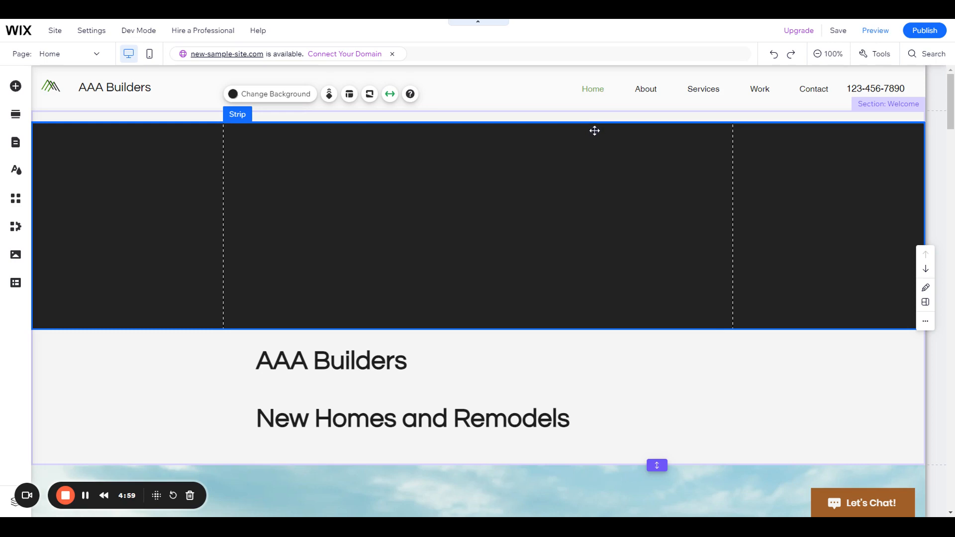
pyautogui.moveTo(594, 131); pyautogui.dragTo(594, 128)
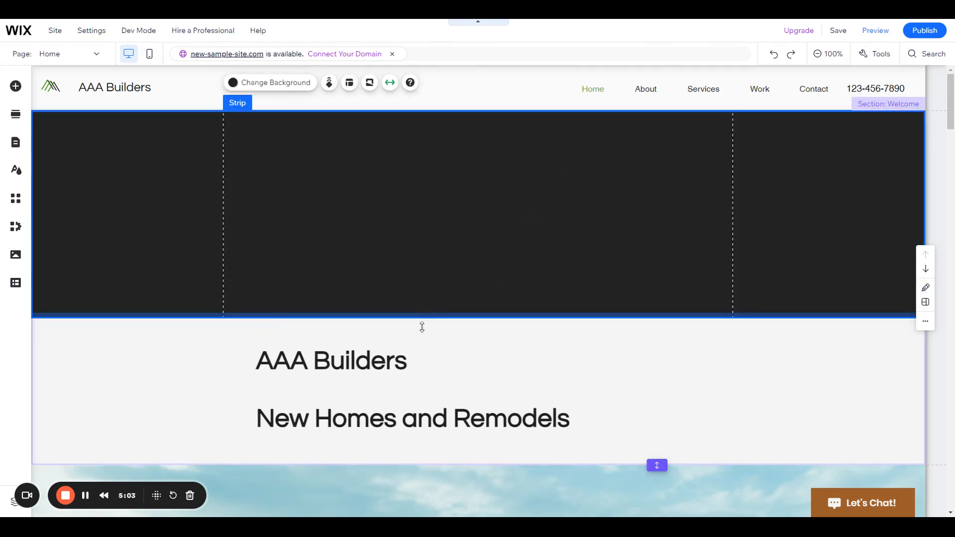
# - Move the "AAA Builders / New Homes and Remodels" text box onto the black strip and recolor its text near-white
pyautogui.click(360, 367)
pyautogui.moveTo(360, 367); pyautogui.dragTo(358, 196)
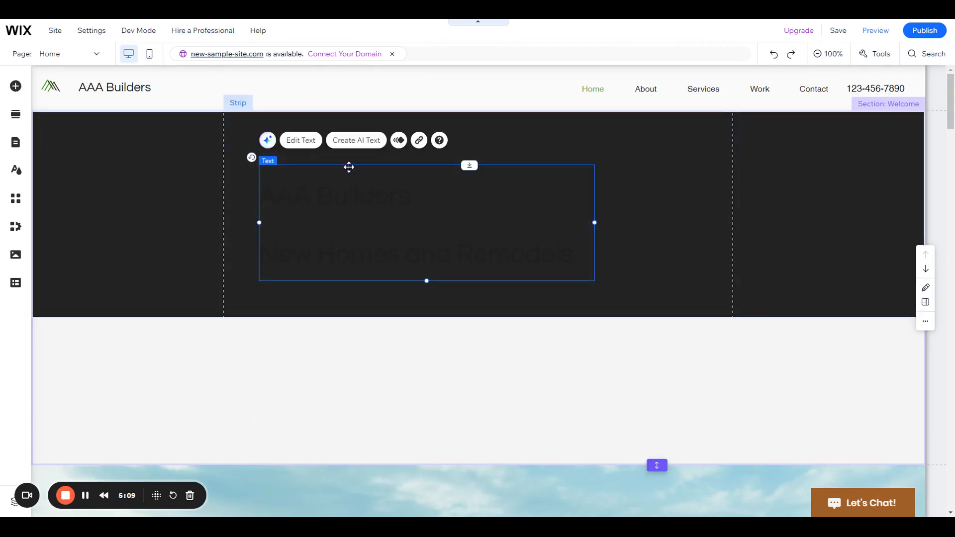
pyautogui.click(301, 141)
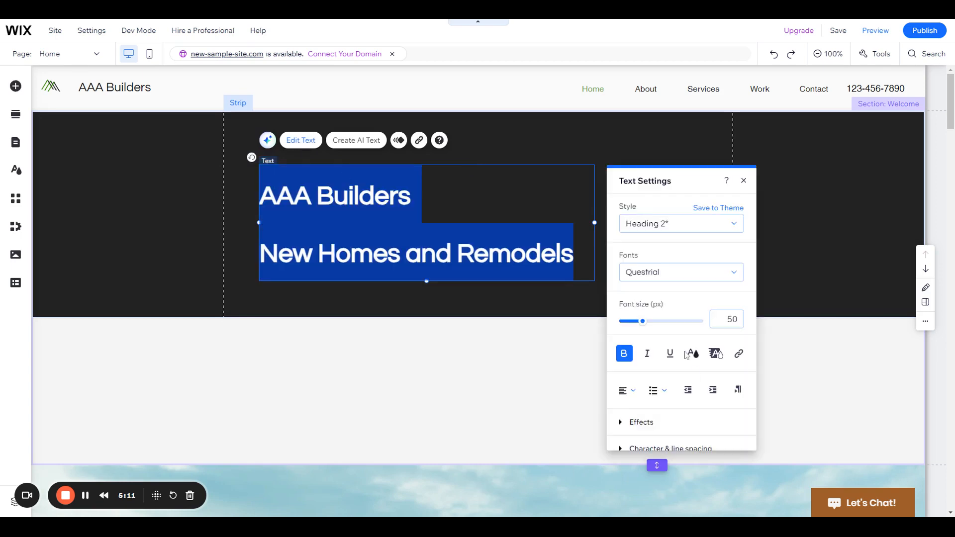
pyautogui.click(690, 356)
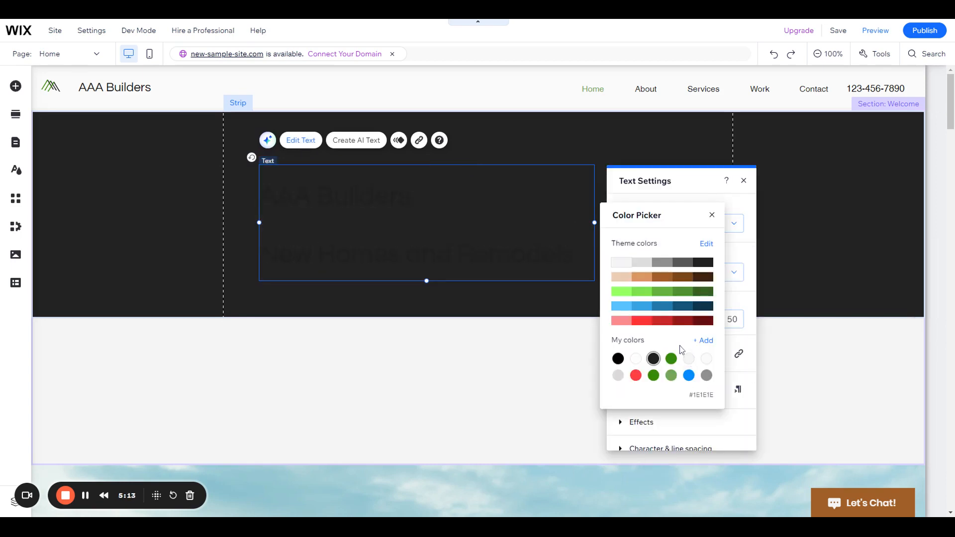
pyautogui.click(165, 233)
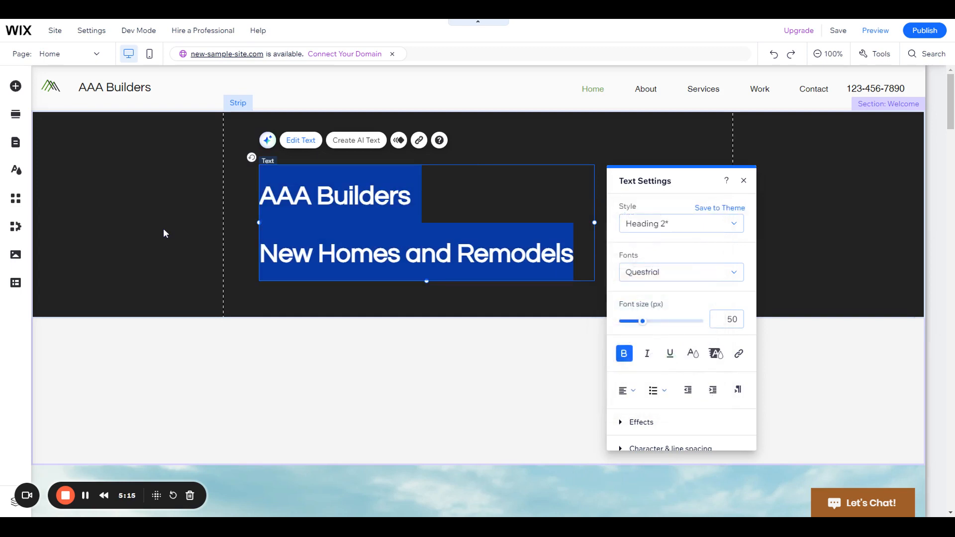
pyautogui.click(744, 180)
pyautogui.click(744, 189)
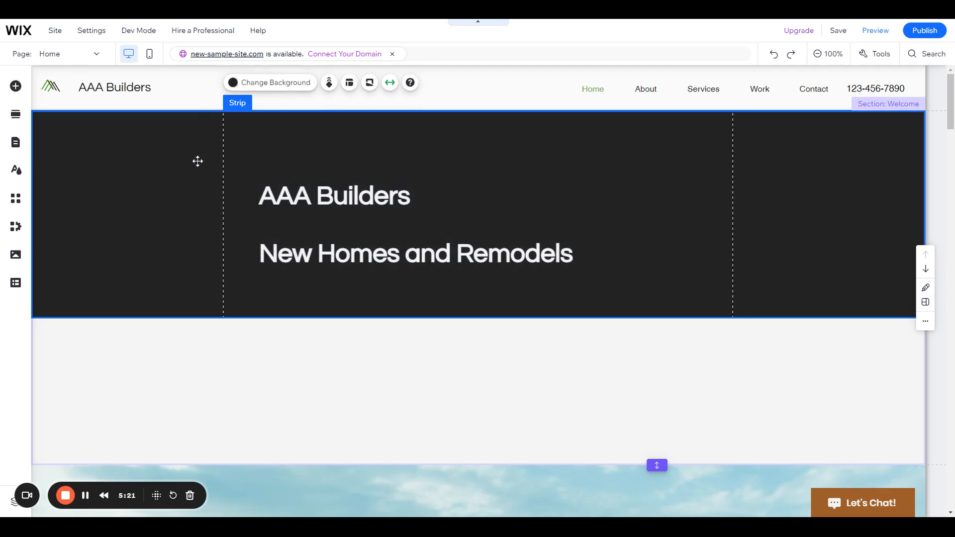
pyautogui.click(752, 363)
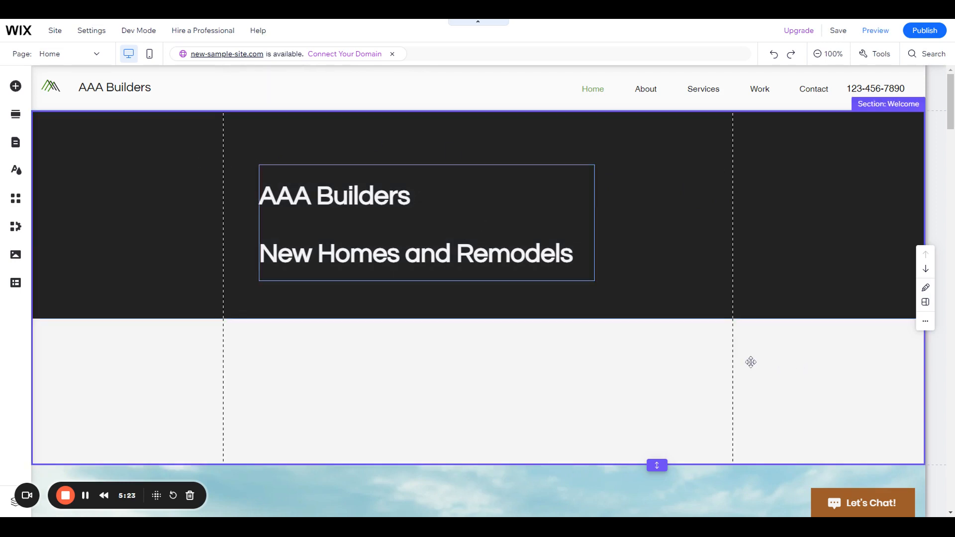
pyautogui.moveTo(797, 242); pyautogui.dragTo(792, 299)
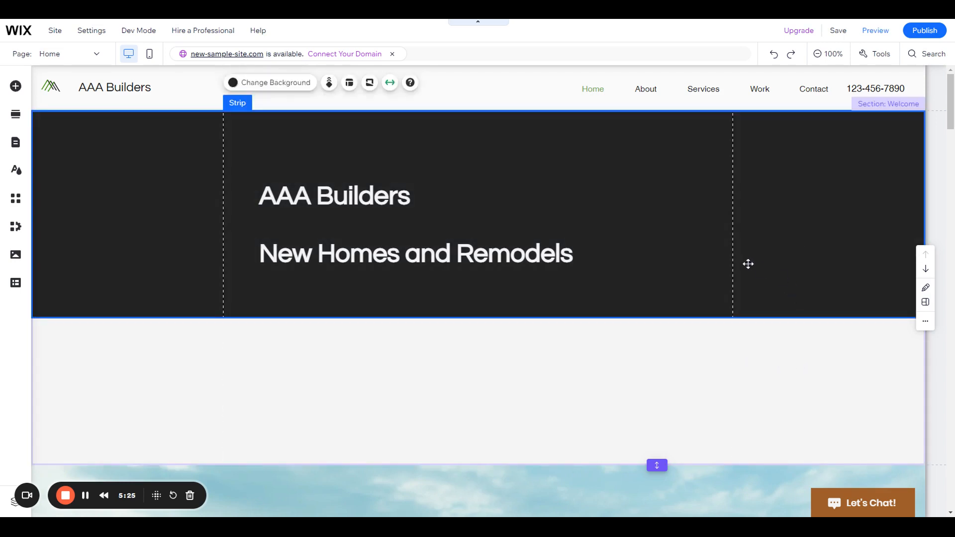
pyautogui.moveTo(748, 262)
pyautogui.mouseDown()
pyautogui.moveTo(746, 300)
pyautogui.moveTo(758, 263)
pyautogui.mouseUp()
# - Add the Classic strip with the green mountain landscape directly below the black strip in the Welcome section
pyautogui.click(15, 87)
pyautogui.click(55, 143)
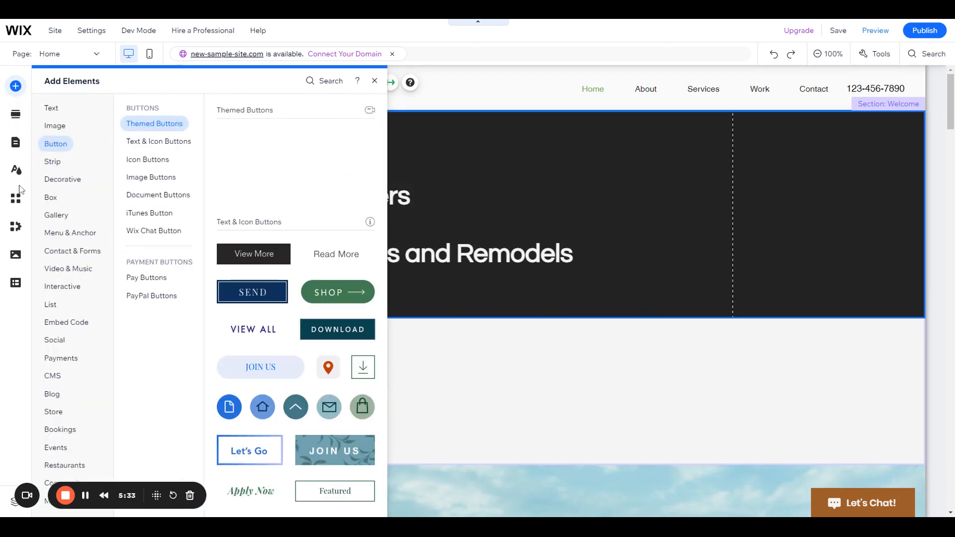
pyautogui.click(52, 161)
pyautogui.click(145, 180)
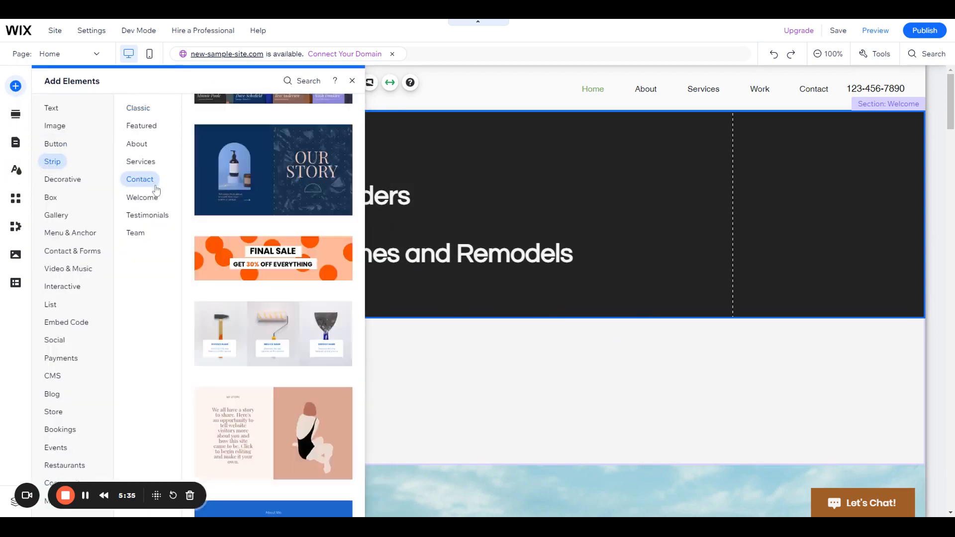
pyautogui.click(67, 145)
pyautogui.click(58, 164)
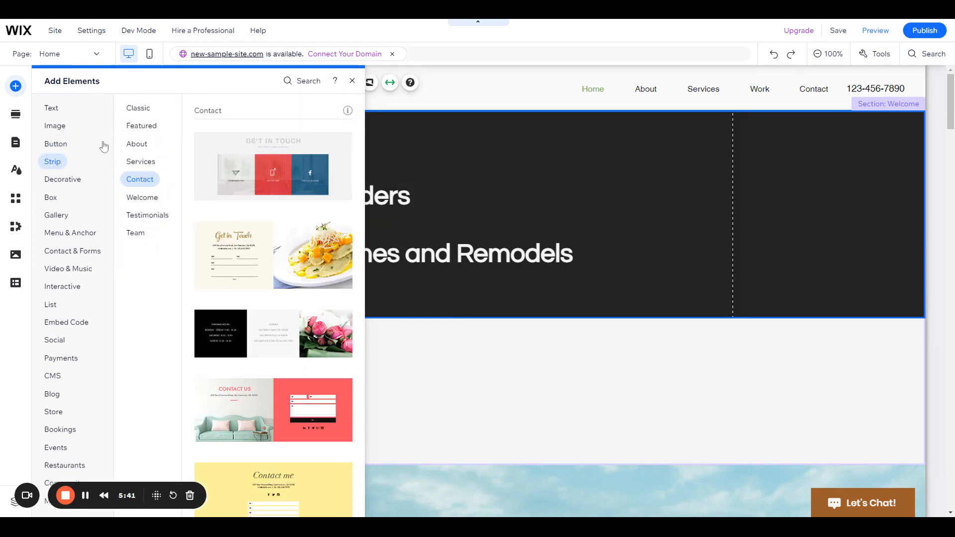
pyautogui.click(122, 112)
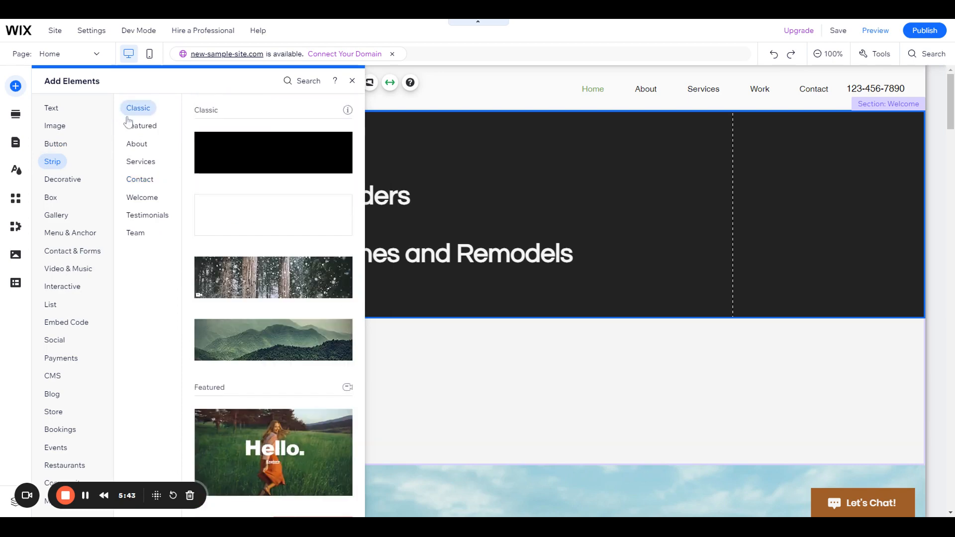
pyautogui.moveTo(257, 348); pyautogui.dragTo(460, 391)
pyautogui.scroll(-3, 460, 393)
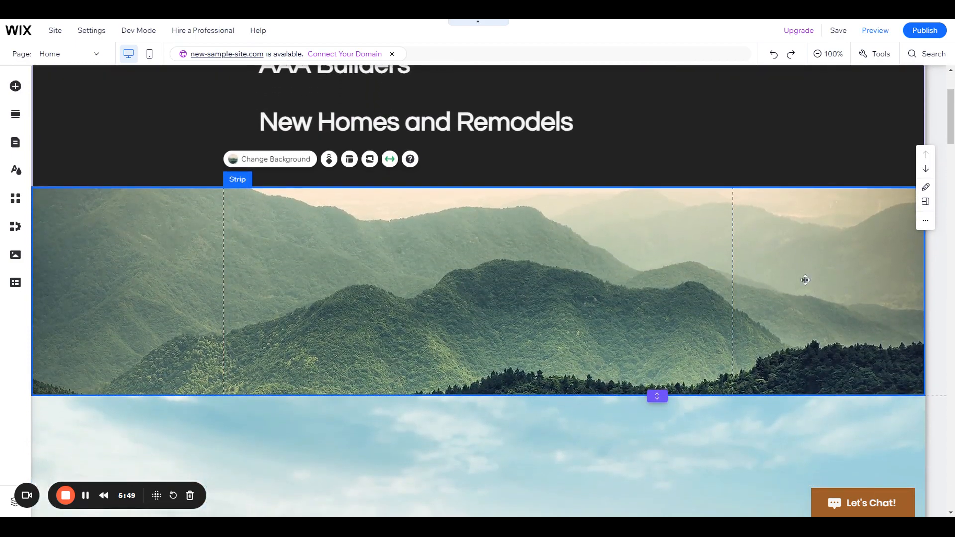
pyautogui.scroll(3, 806, 275)
pyautogui.scroll(-3, 831, 249)
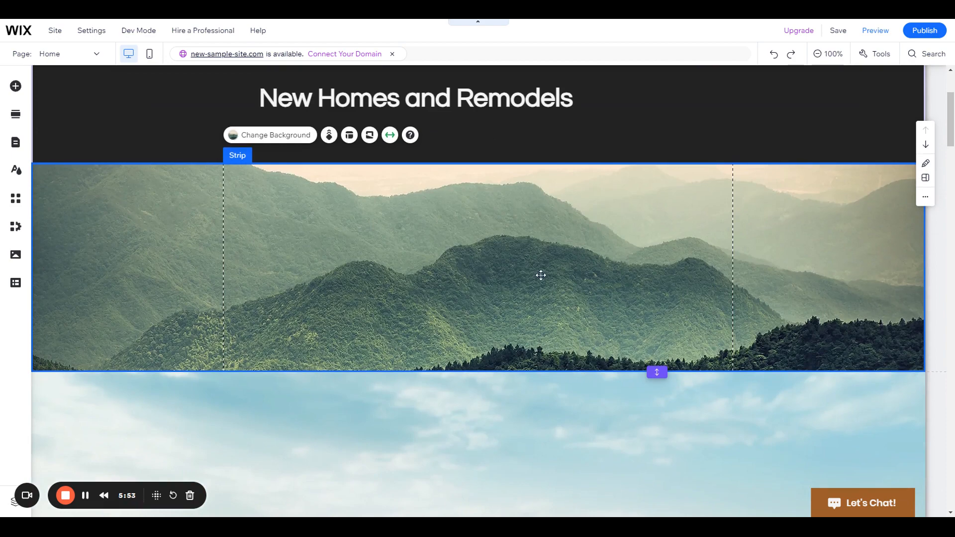
pyautogui.scroll(3, 539, 275)
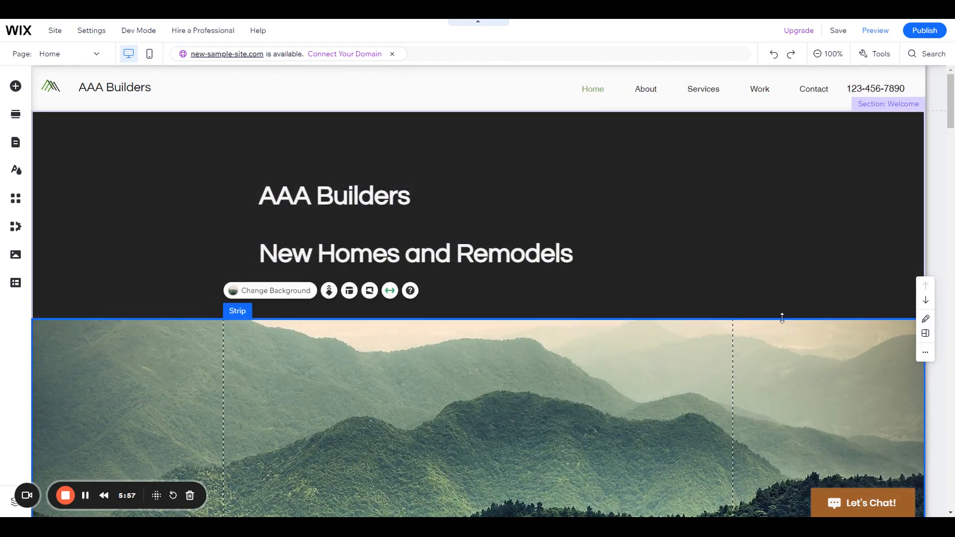
# - Set the black strip's layout to align its content to the left
pyautogui.click(768, 273)
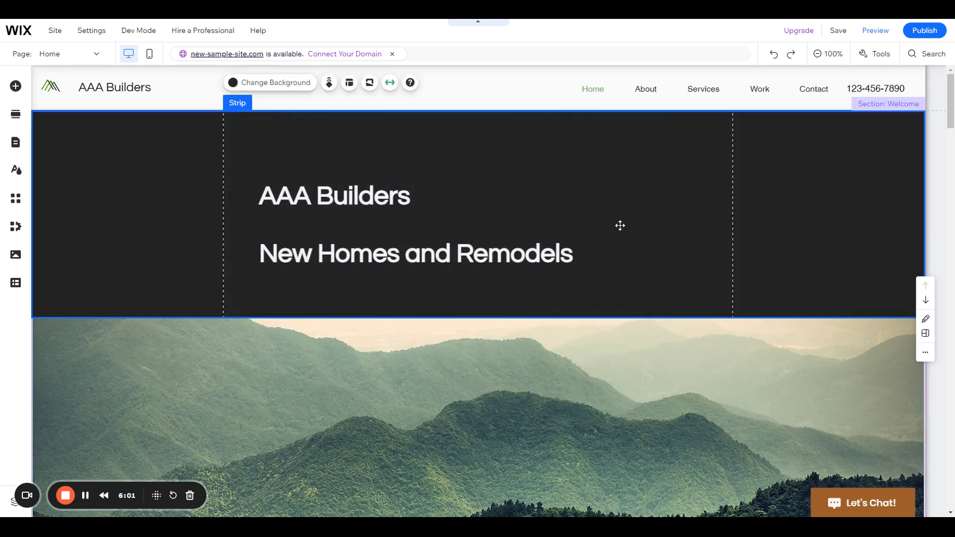
pyautogui.scroll(-2, 450, 226)
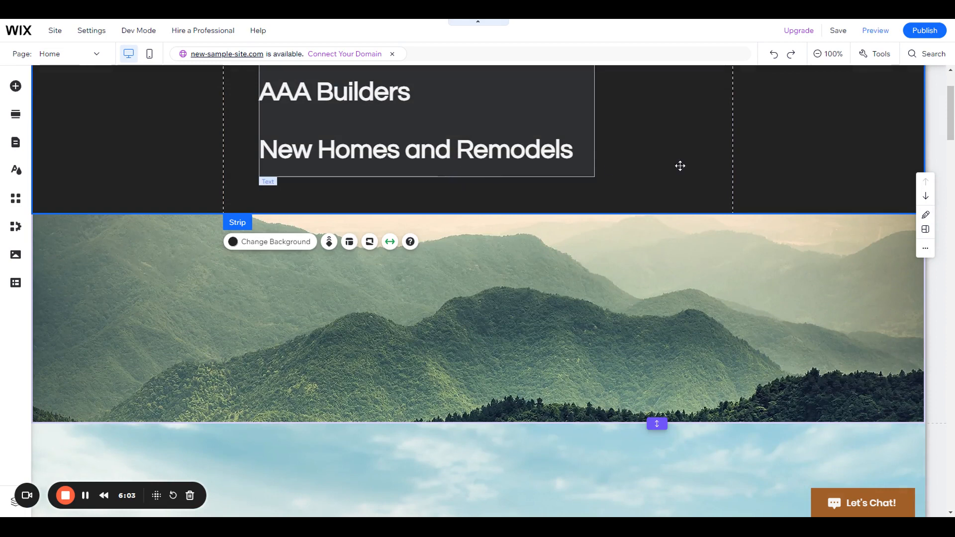
pyautogui.scroll(2, 744, 163)
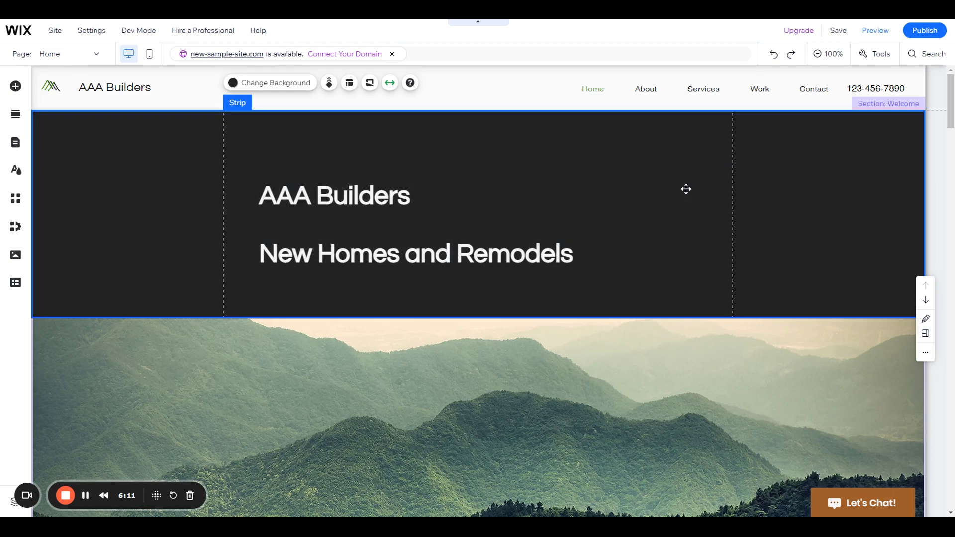
pyautogui.click(349, 83)
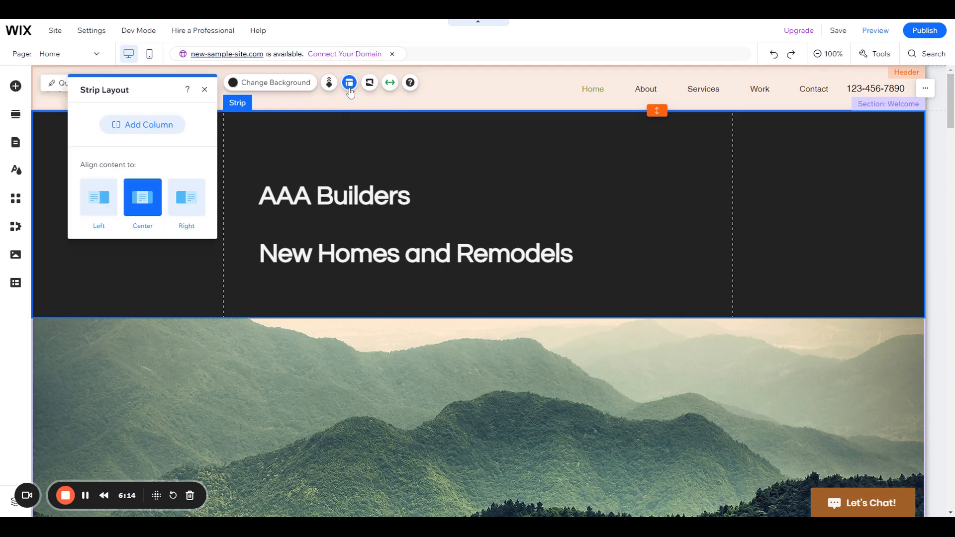
pyautogui.click(93, 211)
pyautogui.click(93, 210)
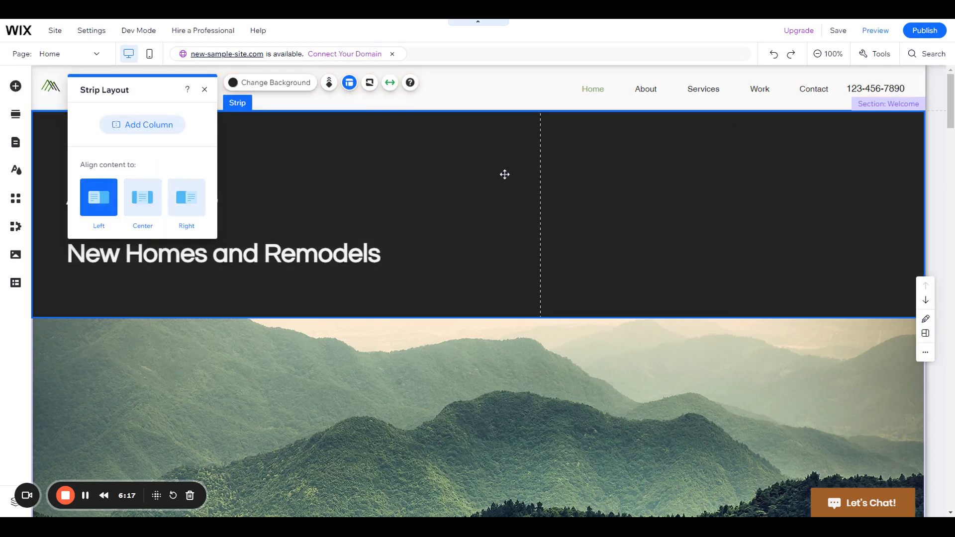
pyautogui.click(204, 89)
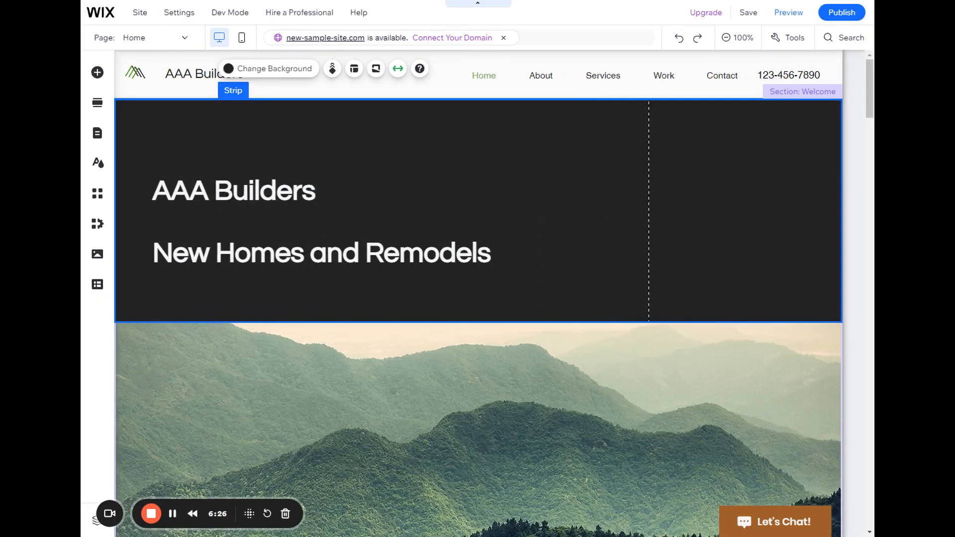
# - Examine how the black strip and the mountain strip are stacked inside the Welcome section
pyautogui.moveTo(874, 268); pyautogui.dragTo(954, 268)
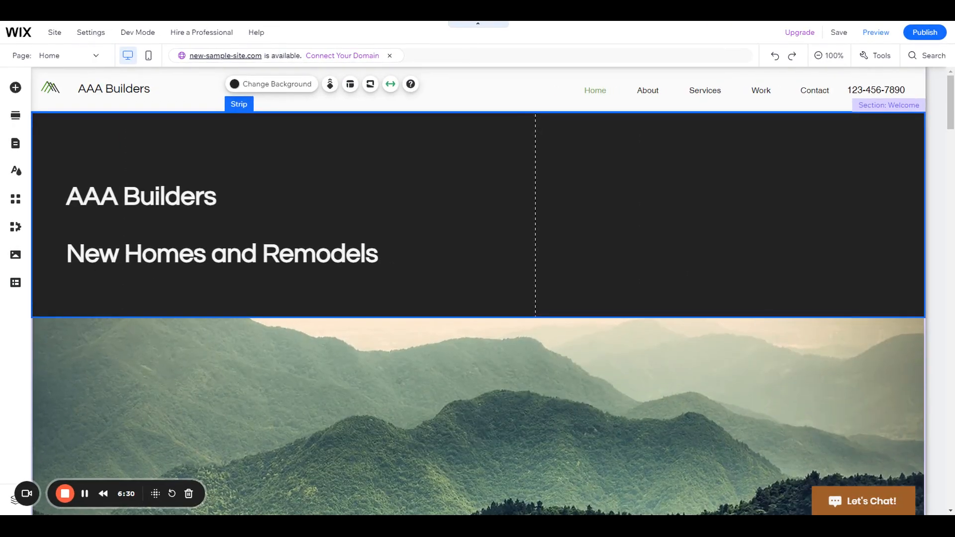
pyautogui.scroll(-1, 582, 200)
pyautogui.scroll(-1, 587, 189)
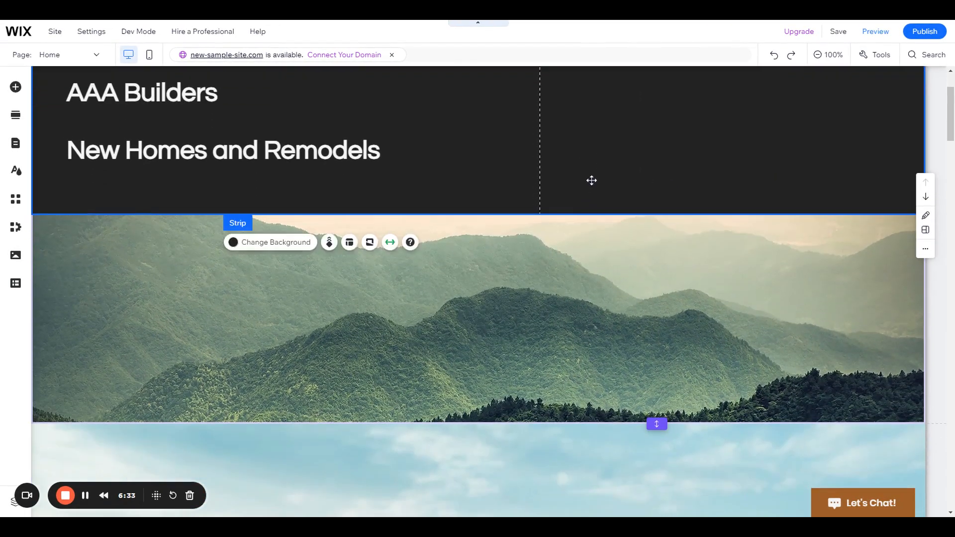
pyautogui.scroll(2, 607, 165)
pyautogui.scroll(-3, 643, 249)
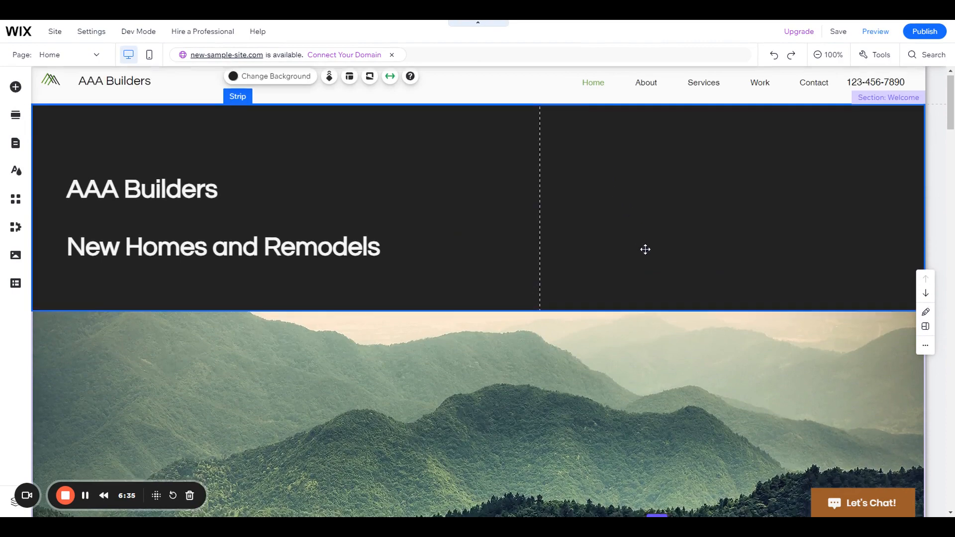
pyautogui.click(652, 358)
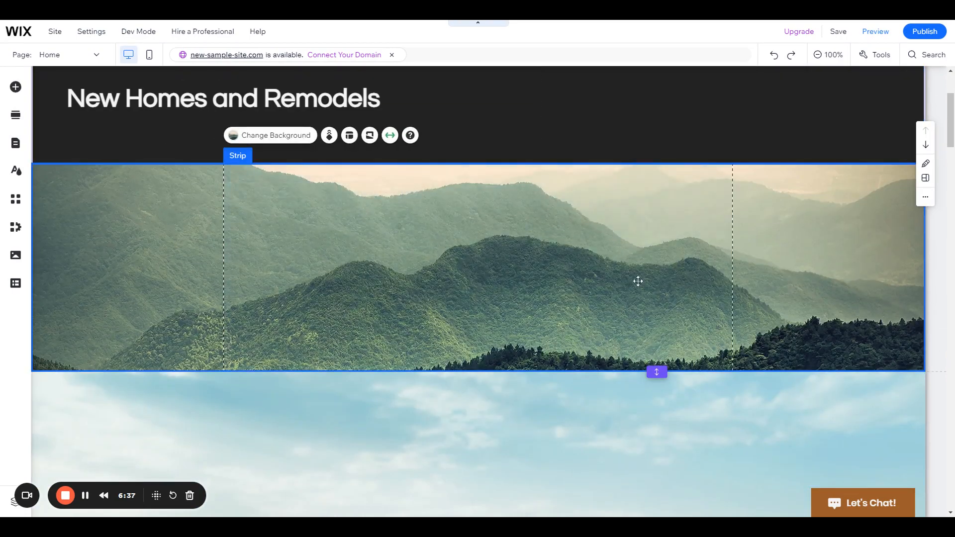
pyautogui.scroll(3, 639, 277)
pyautogui.scroll(-1, 639, 273)
pyautogui.scroll(2, 639, 276)
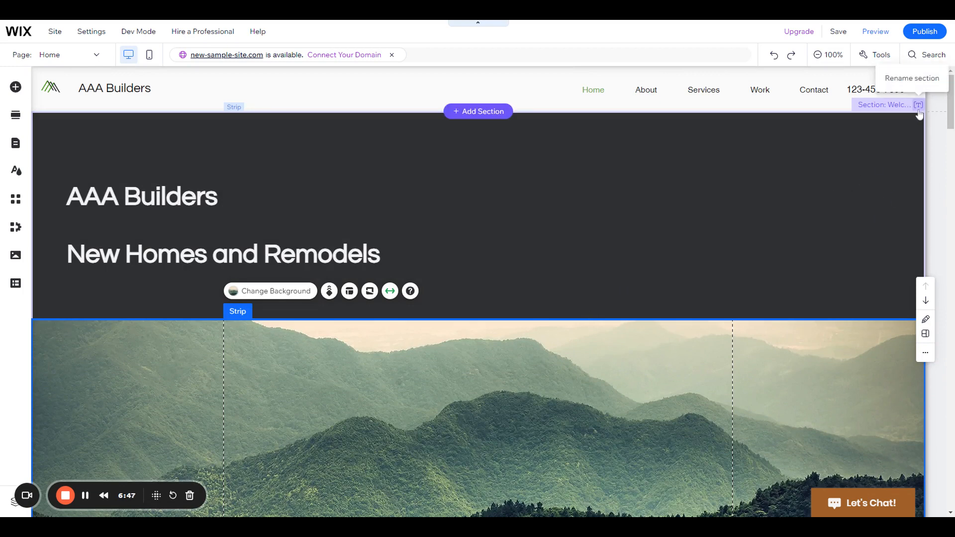
# - Rename the Welcome section as About
pyautogui.click(918, 105)
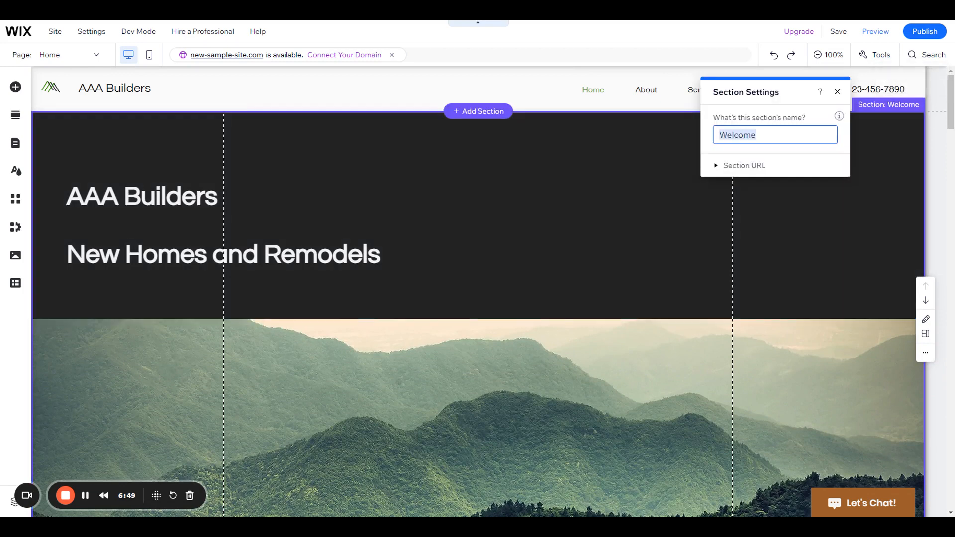
pyautogui.write('About')
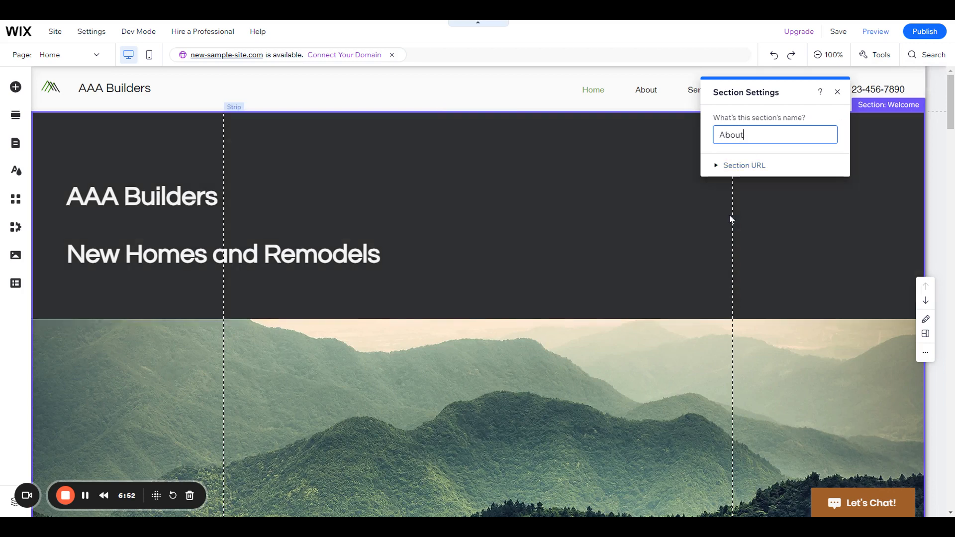
pyautogui.click(746, 209)
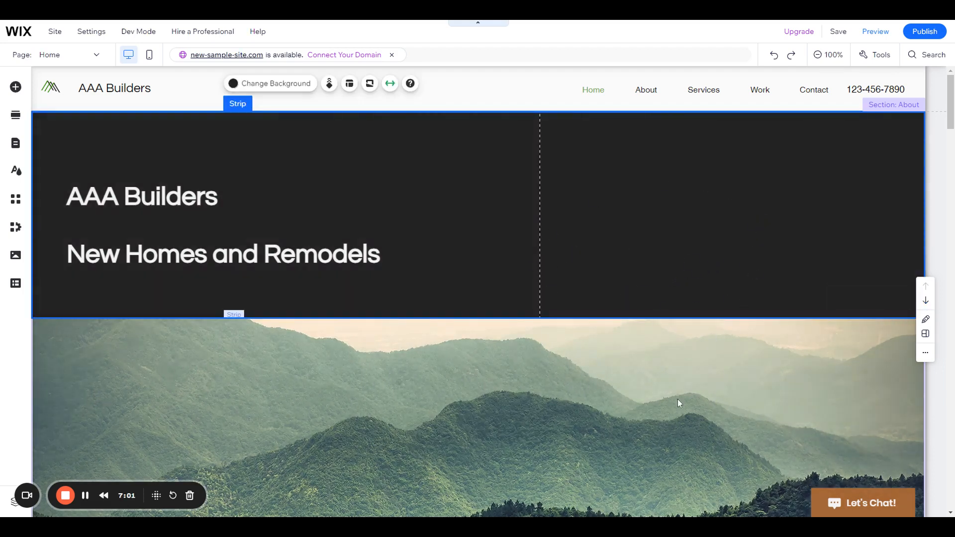
# - Move the About section down one place, below the Top section with the roof-framing image
pyautogui.click(925, 301)
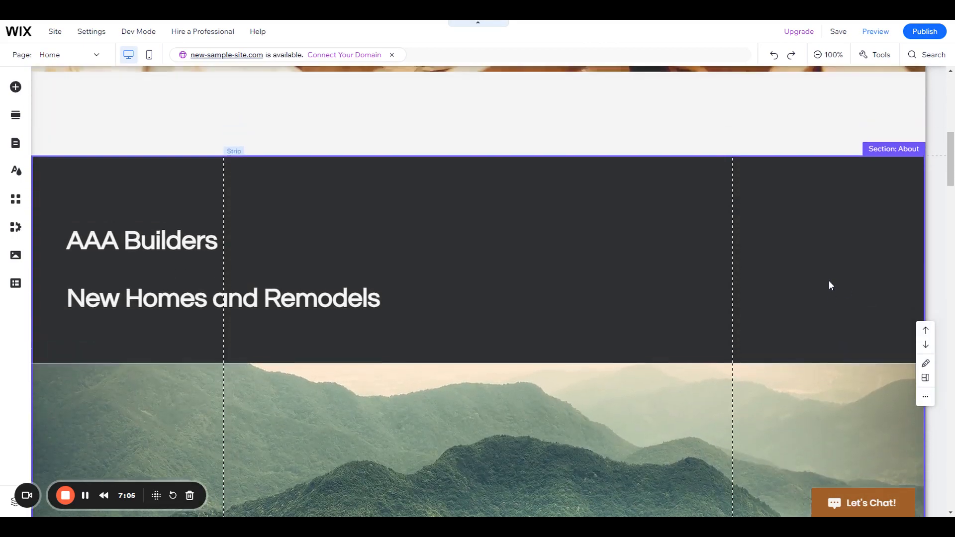
pyautogui.scroll(10, 828, 281)
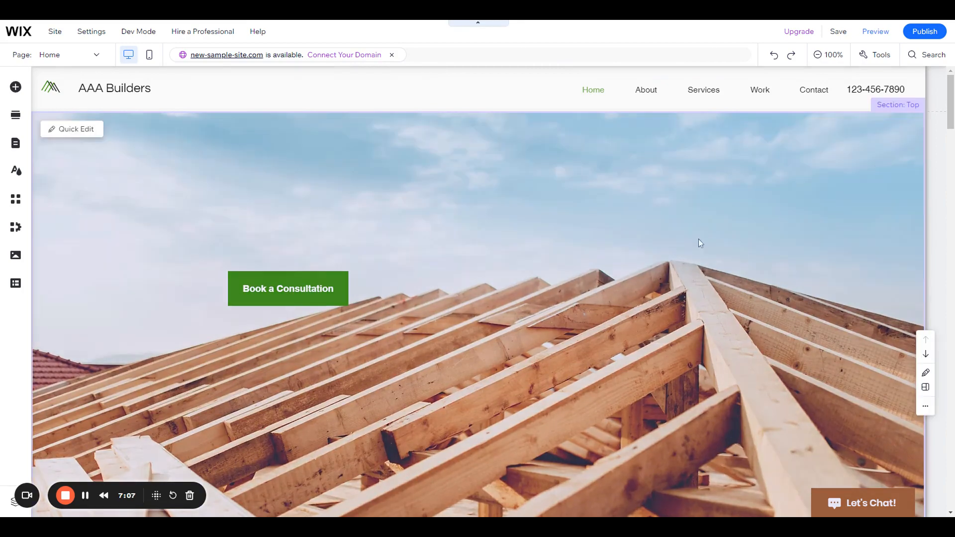
pyautogui.scroll(-3, 610, 239)
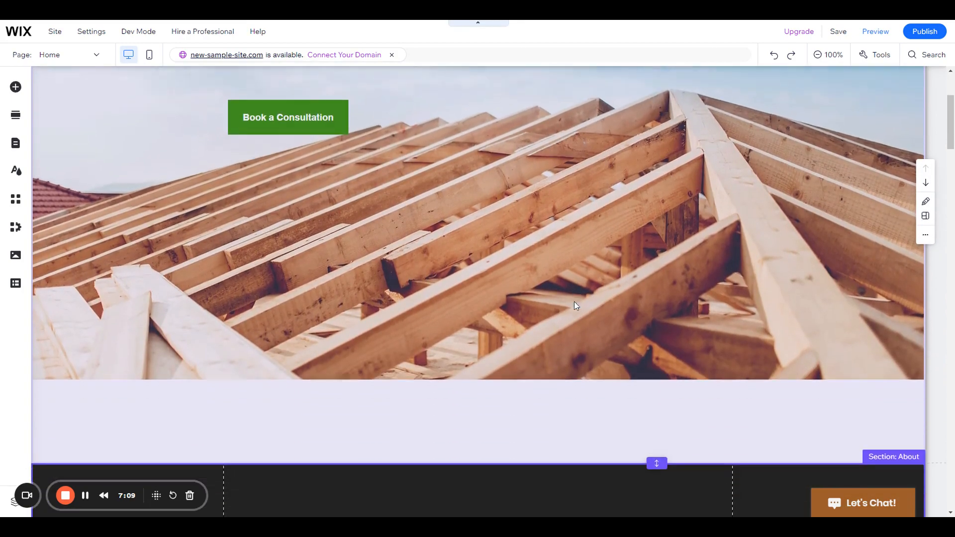
# - Move the "AAA Builders / New Homes and Remodels" text box from the black strip to just above the hero's "Book a Consultation" button
pyautogui.scroll(-2, 574, 305)
pyautogui.click(327, 472)
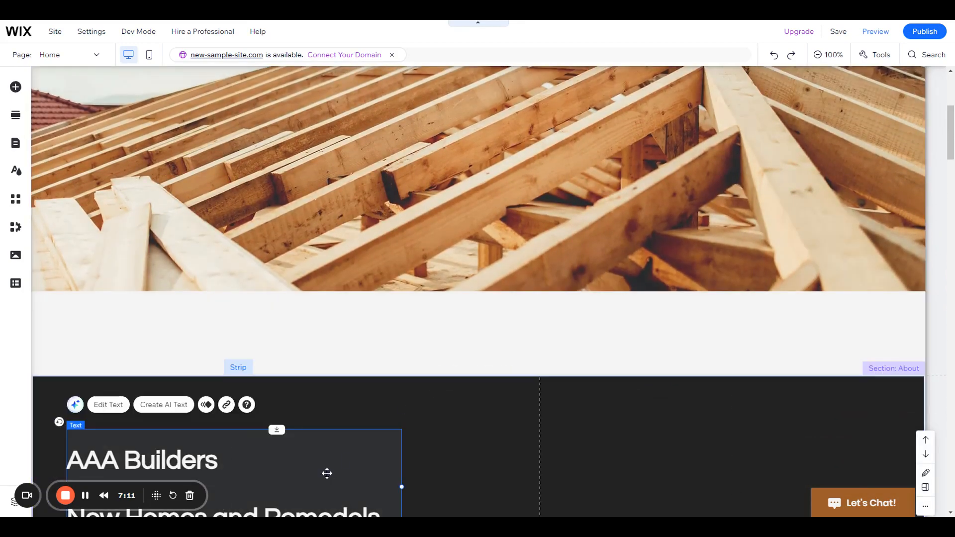
pyautogui.moveTo(336, 441); pyautogui.dragTo(557, 104)
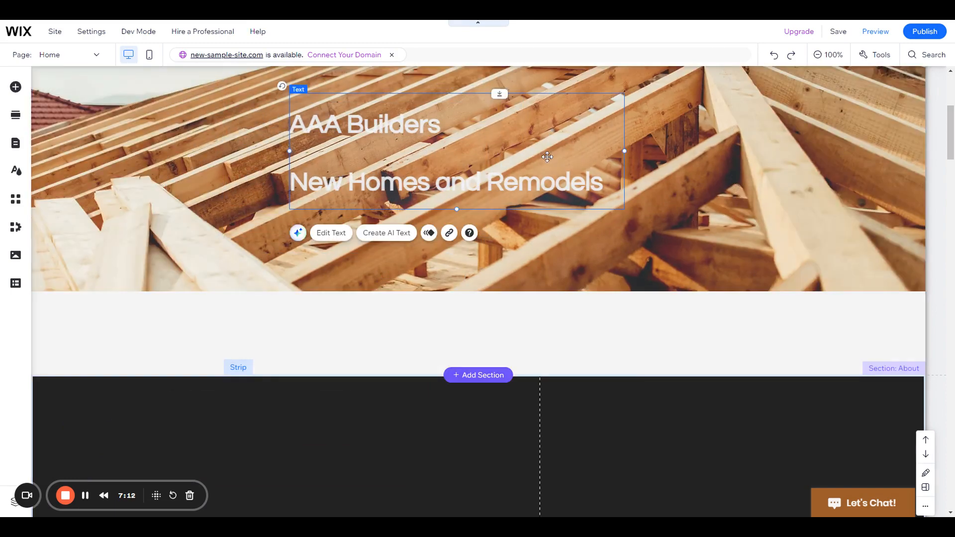
pyautogui.scroll(4, 544, 240)
pyautogui.scroll(1, 544, 240)
pyautogui.moveTo(451, 402); pyautogui.dragTo(395, 185)
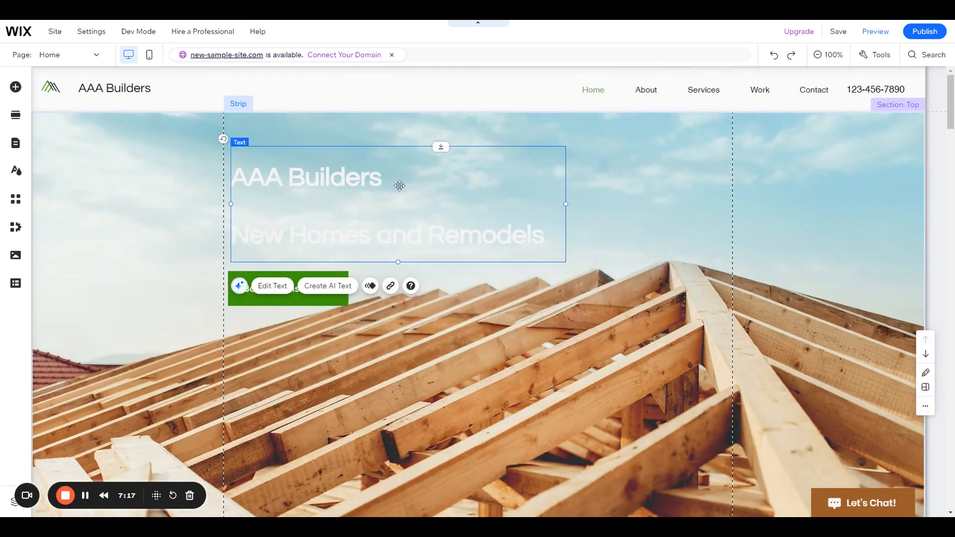
# - Recolor the hero heading text with the darkest grey theme color, #1E1E1E
pyautogui.click(273, 285)
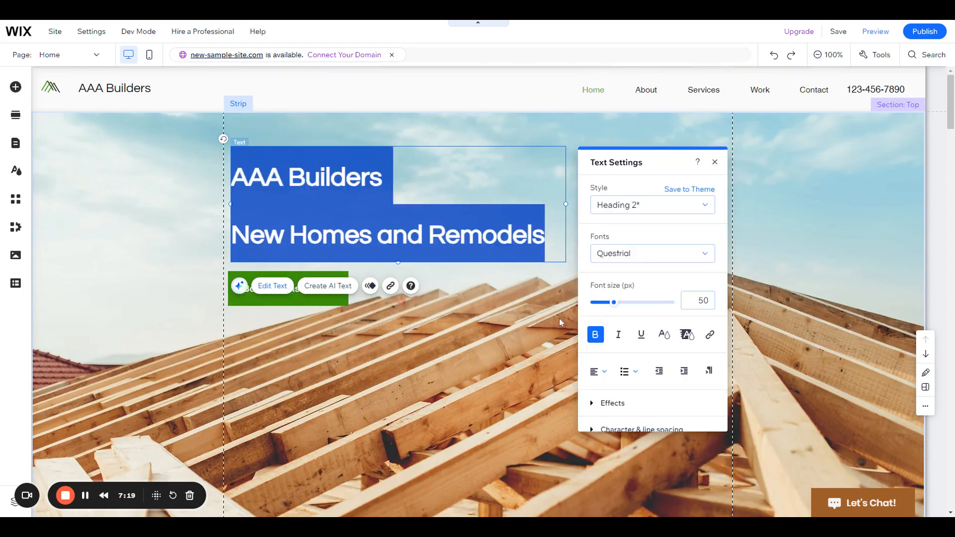
pyautogui.click(664, 334)
pyautogui.click(674, 243)
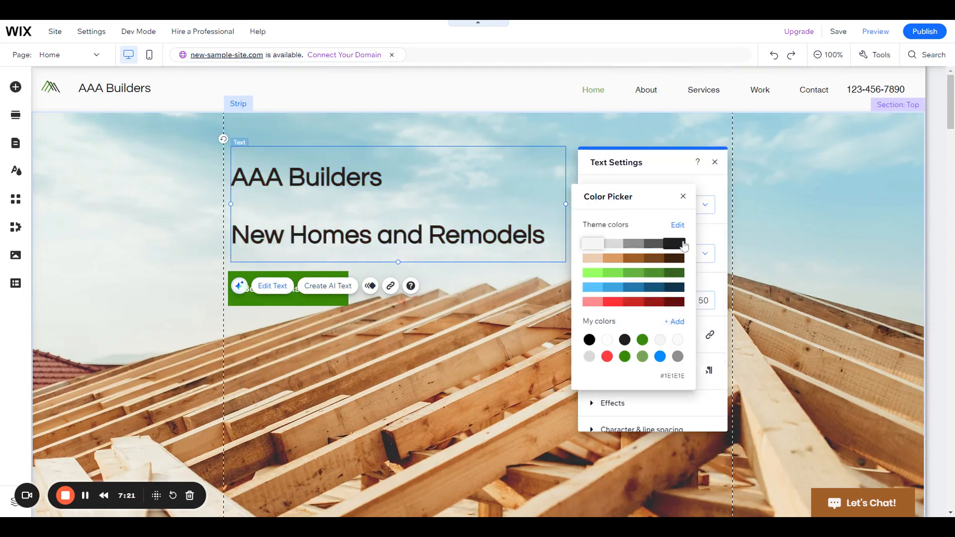
pyautogui.click(757, 240)
pyautogui.click(714, 162)
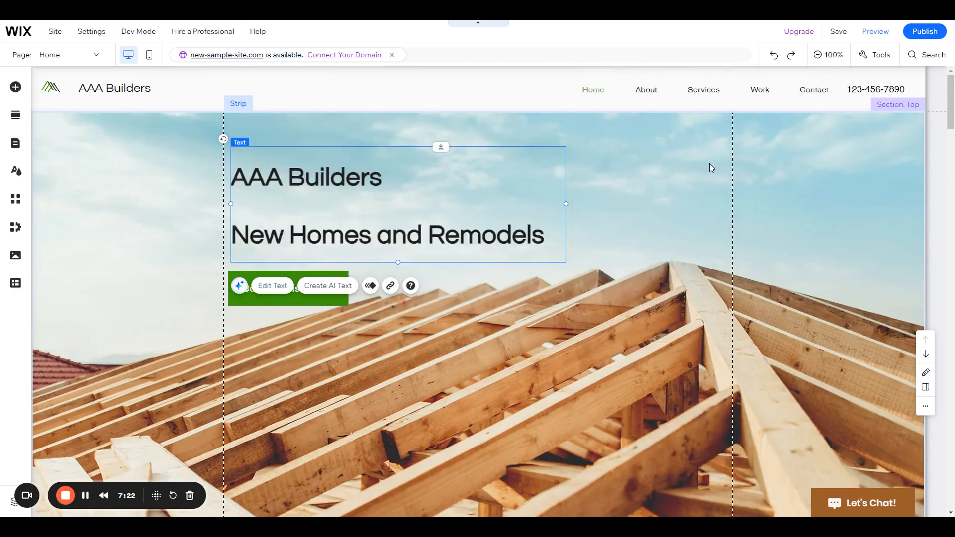
pyautogui.click(706, 164)
pyautogui.scroll(-3, 706, 164)
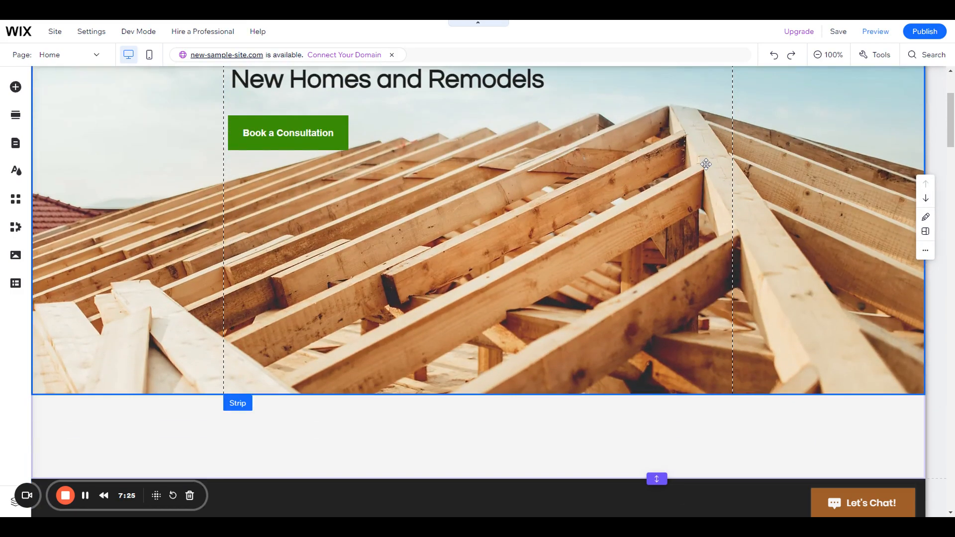
pyautogui.scroll(3, 706, 164)
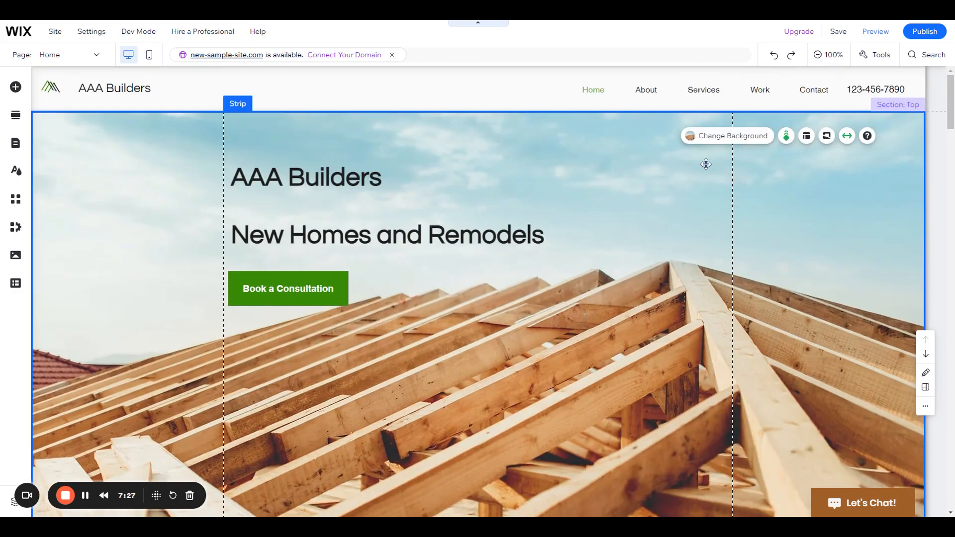